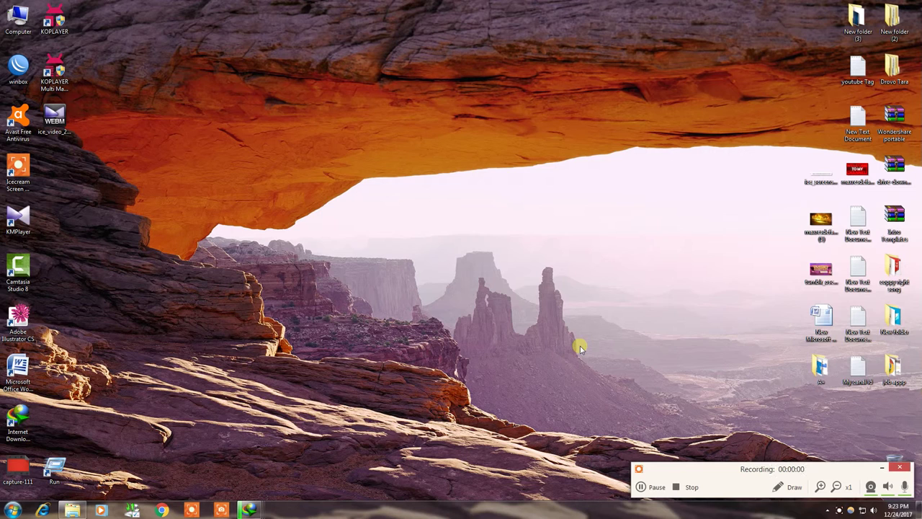
Step: Refresh the desktop twice from its right-click menu
{"action": "right_click", "coordinate": [383, 188]}
{"action": "left_click", "coordinate": [401, 124]}
{"action": "right_click", "coordinate": [355, 168]}
{"action": "left_click", "coordinate": [417, 207]}
Step: Bring up Internet Download Manager from the taskbar and minimize it
{"action": "mouse_move", "coordinate": [248, 508]}
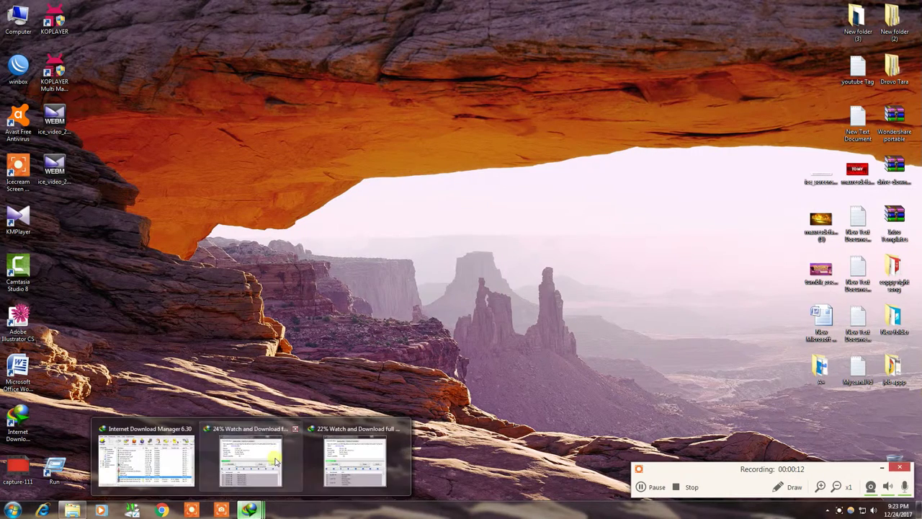
{"action": "left_click", "coordinate": [177, 456]}
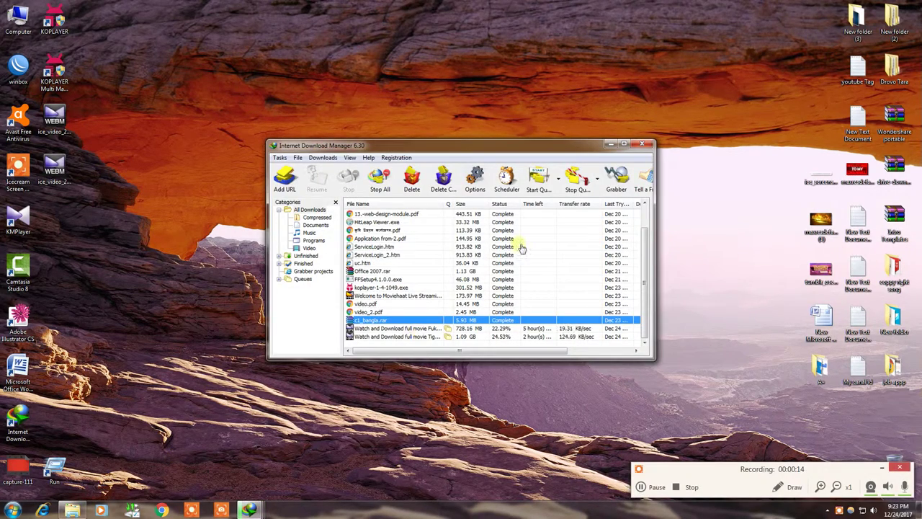
{"action": "left_click", "coordinate": [609, 145]}
Step: Refresh the desktop once more and launch Microsoft Office Word
{"action": "right_click", "coordinate": [356, 128]}
{"action": "left_click", "coordinate": [375, 159]}
{"action": "double_click", "coordinate": [22, 367]}
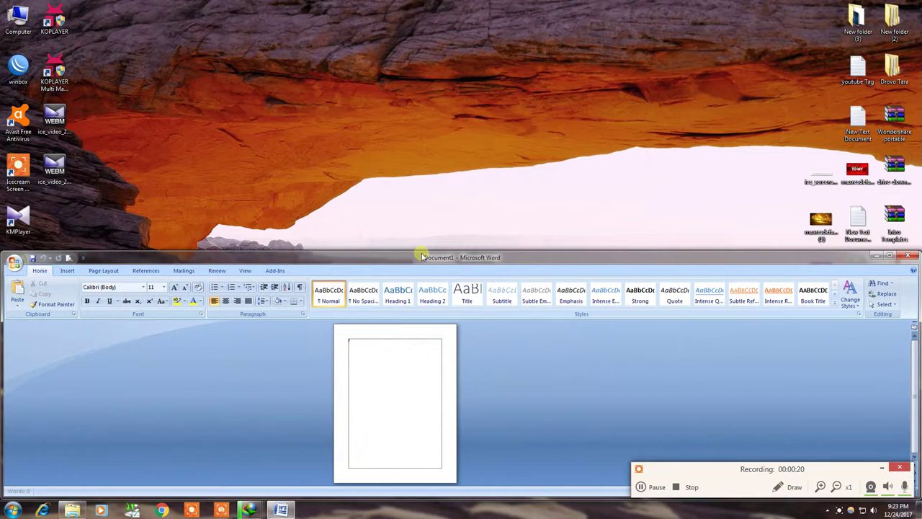
Step: Maximize the blank Document1 window, show the View tab, and scroll down the page
{"action": "double_click", "coordinate": [425, 257]}
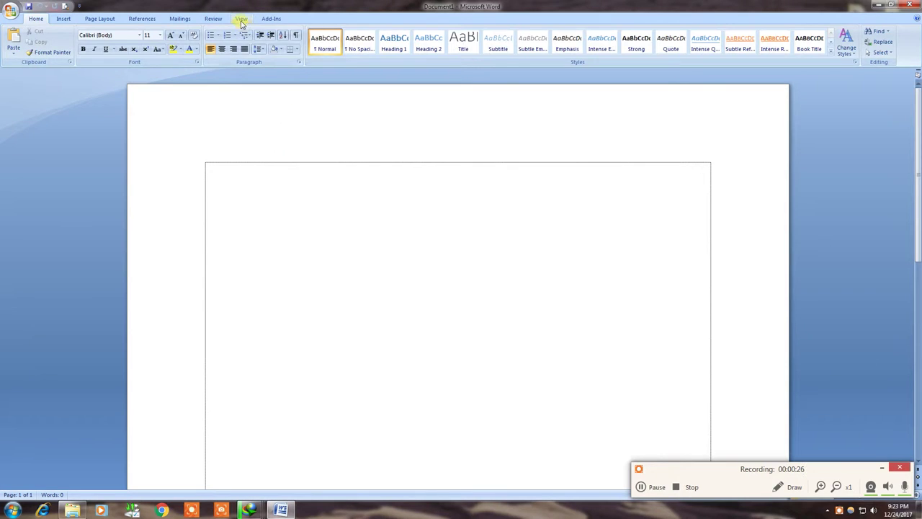
{"action": "left_click", "coordinate": [242, 19]}
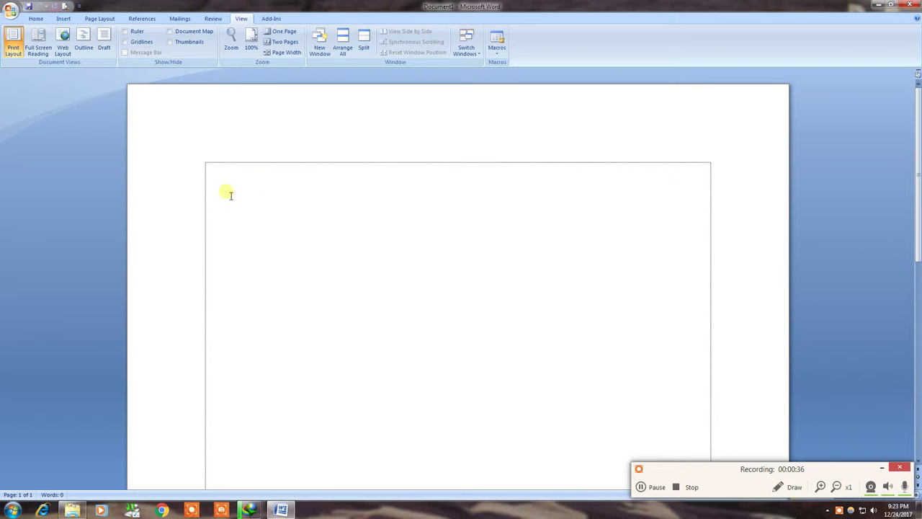
{"action": "scroll", "coordinate": [367, 363], "scroll_direction": "down", "scroll_amount": 3}
{"action": "scroll", "coordinate": [366, 363], "scroll_direction": "down", "scroll_amount": 2}
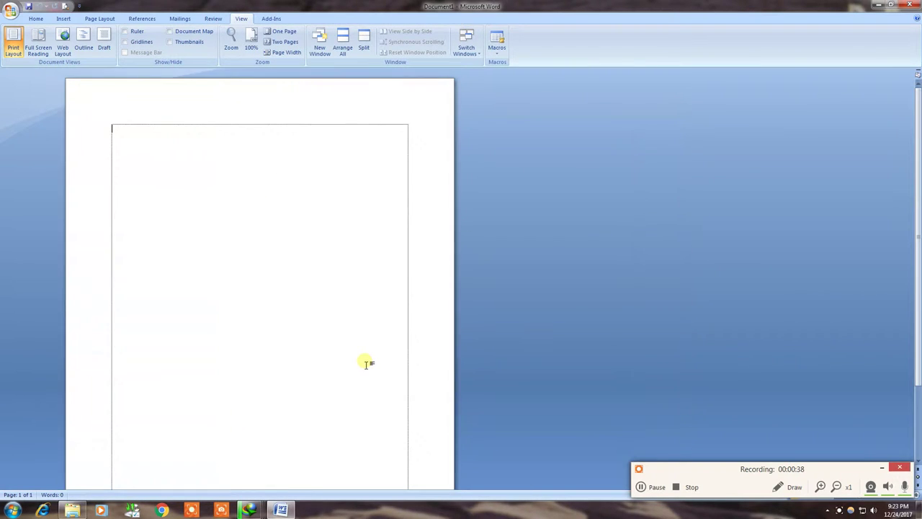
{"action": "scroll", "coordinate": [366, 363], "scroll_direction": "down", "scroll_amount": 2}
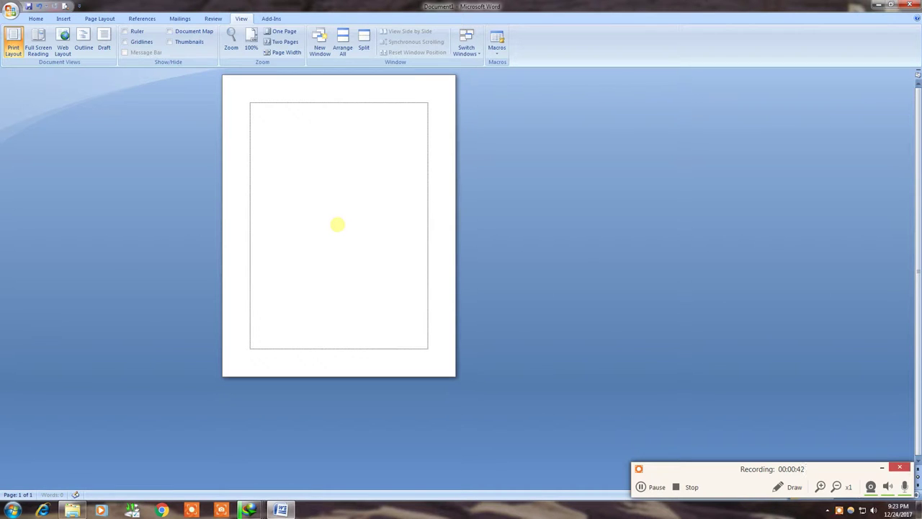
Step: Add a second page with a page break and remove the extra blank third page
{"action": "key", "text": "ctrl+Return"}
{"action": "key", "text": "ctrl+Return"}
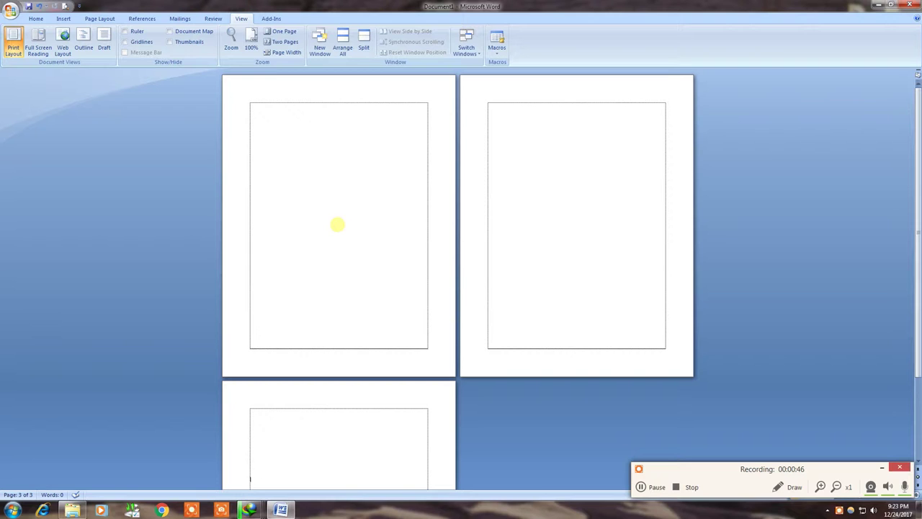
{"action": "key", "text": "BackSpace"}
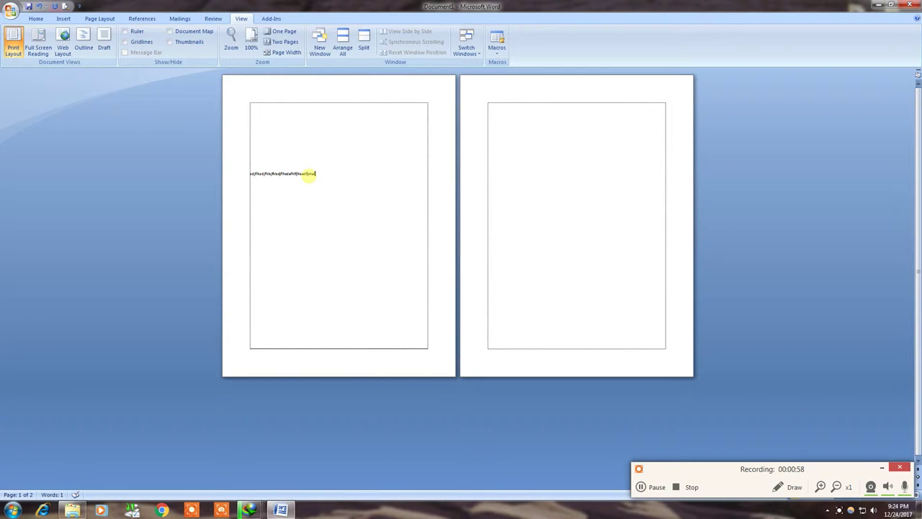
{"action": "key", "text": "ctrl+a"}
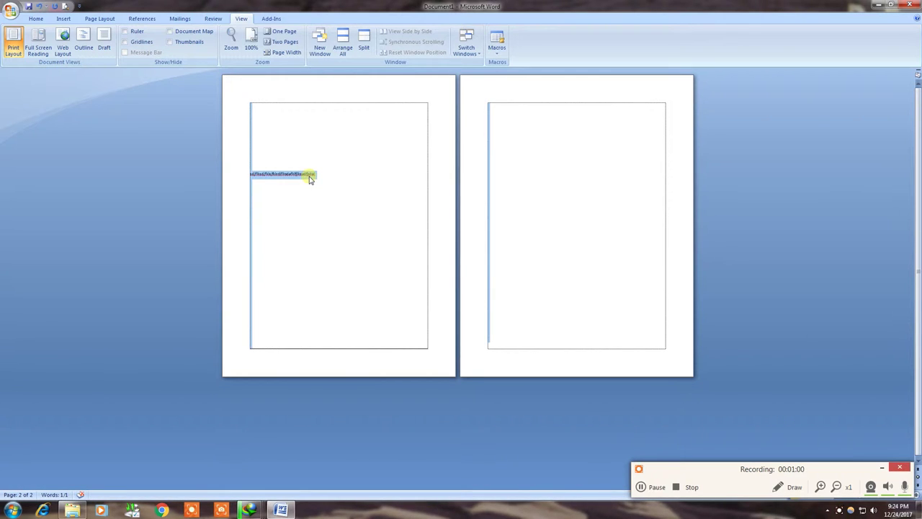
{"action": "key", "text": "Right"}
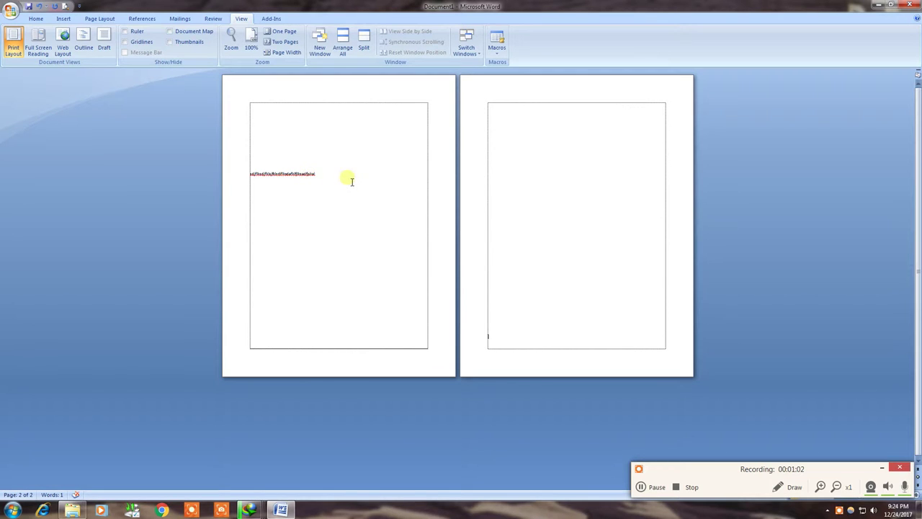
Step: Enlarge page one's sample text line to 100 pt from the Home tab
{"action": "left_click_drag", "start_coordinate": [350, 180], "coordinate": [245, 174]}
{"action": "left_click", "coordinate": [35, 18]}
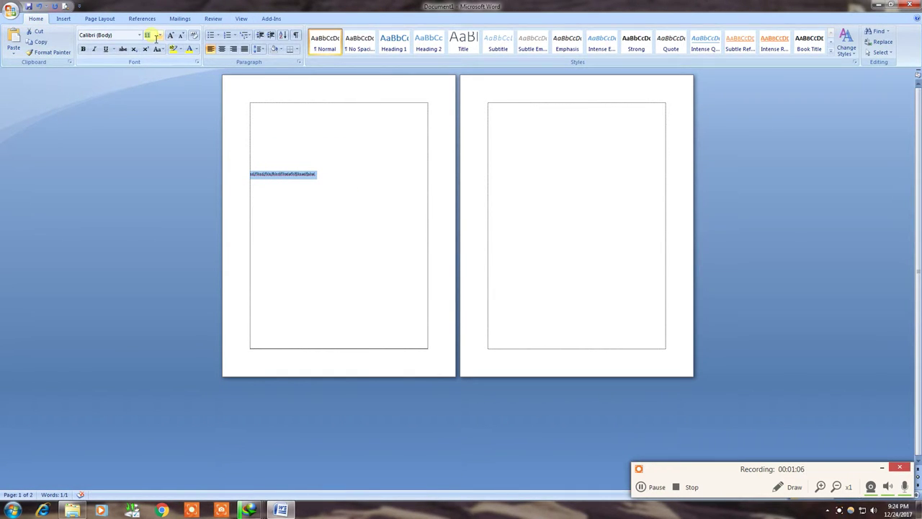
{"action": "key", "text": "Return"}
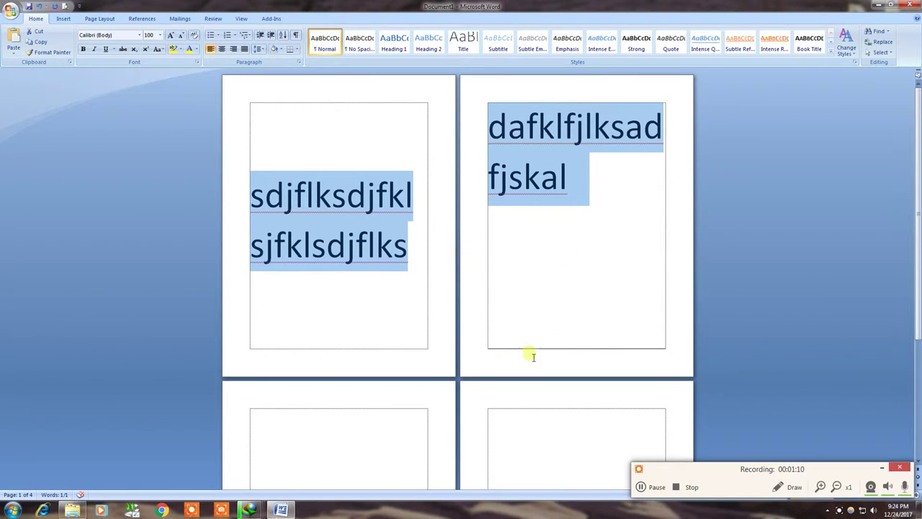
{"action": "left_click", "coordinate": [510, 343]}
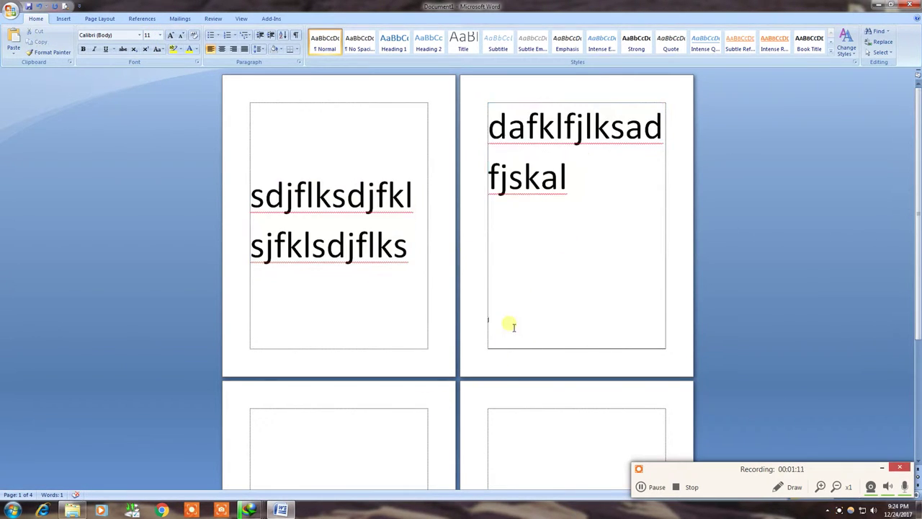
Step: Add blank lines above page two's dafklfjlksad text and remove the empty third page
{"action": "left_click", "coordinate": [531, 468]}
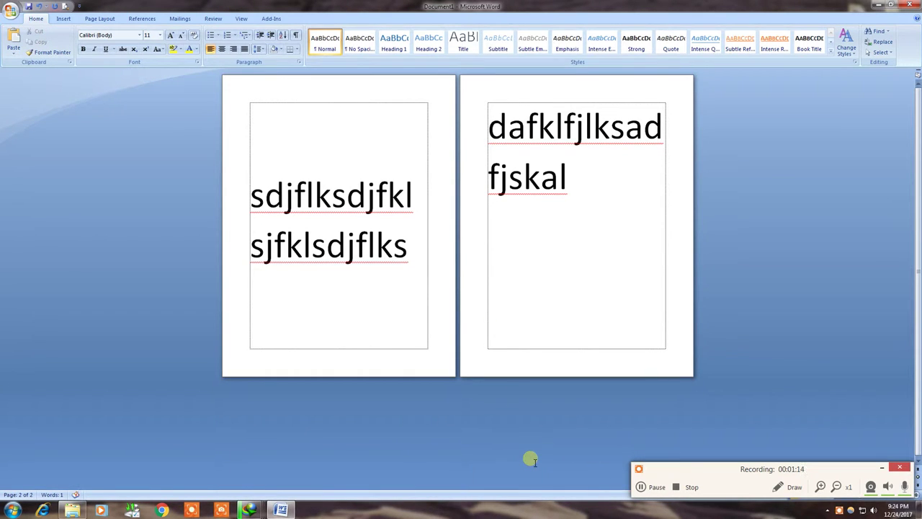
{"action": "left_click", "coordinate": [493, 124]}
{"action": "key", "text": "Return"}
{"action": "key", "text": "Return"}
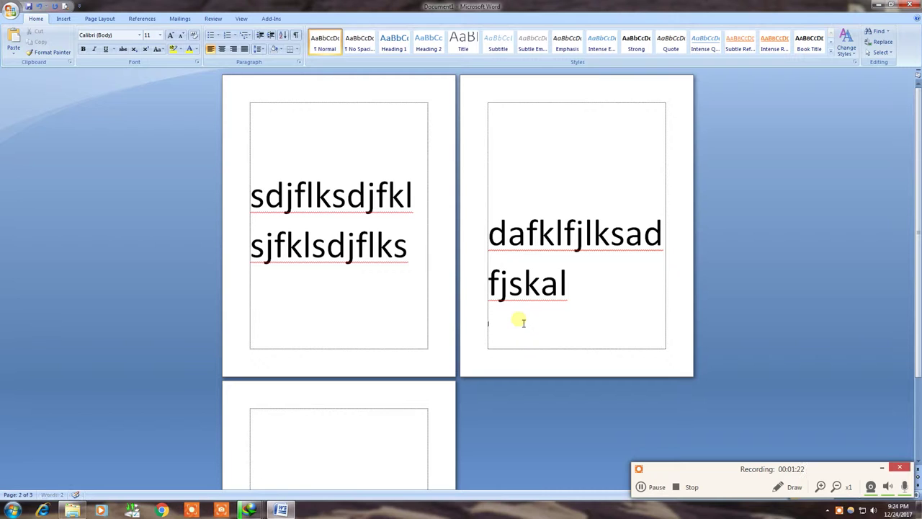
{"action": "key", "text": "Return"}
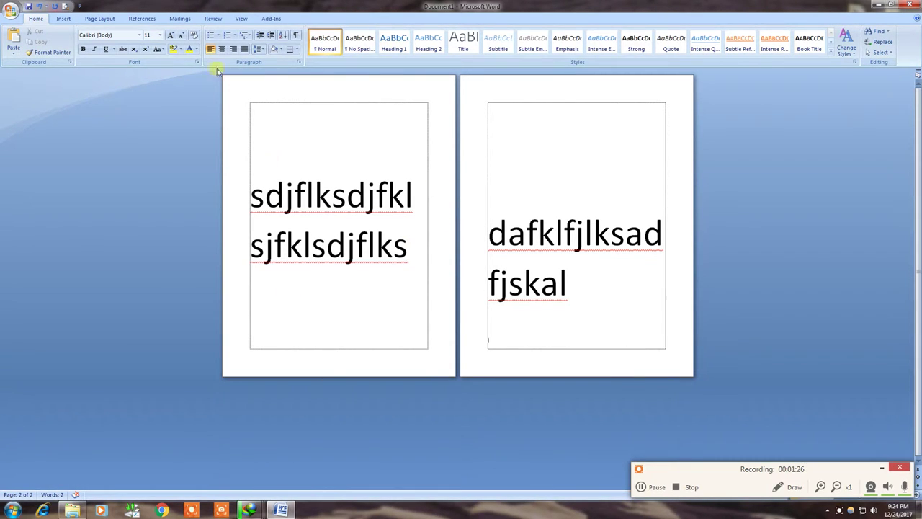
Step: On the View tab, put the cursor at page one's top and zoom in on the 100 pt text
{"action": "left_click", "coordinate": [239, 18]}
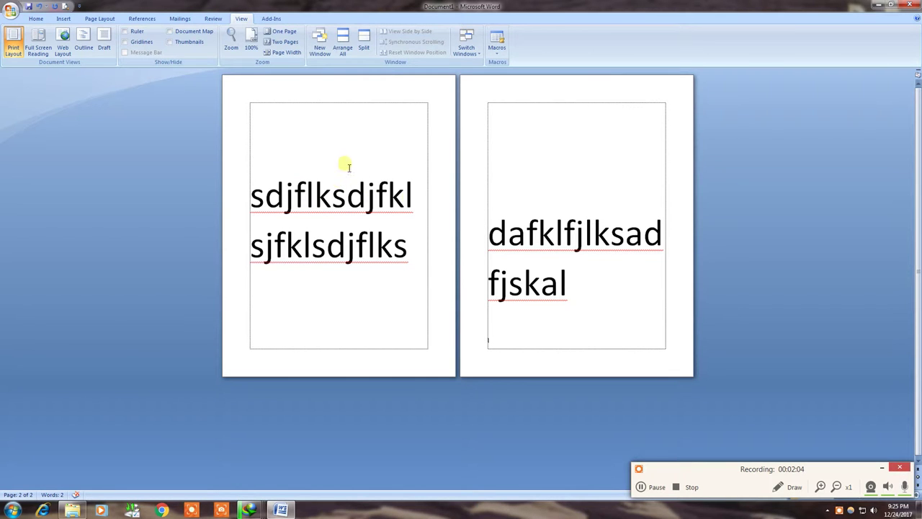
{"action": "left_click", "coordinate": [400, 128]}
{"action": "scroll", "coordinate": [405, 185], "scroll_direction": "up", "scroll_amount": 2, "text": "ctrl"}
{"action": "scroll", "coordinate": [407, 187], "scroll_direction": "up", "scroll_amount": 2, "text": "ctrl"}
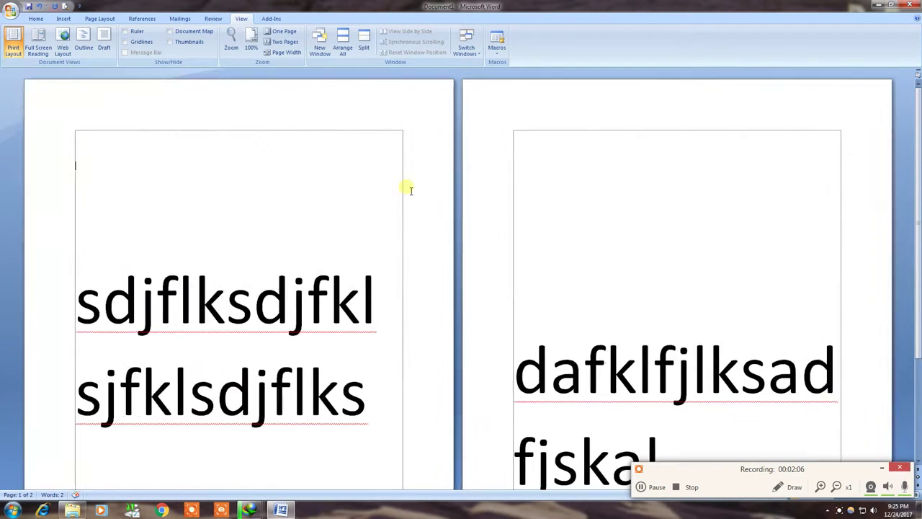
{"action": "scroll", "coordinate": [407, 187], "scroll_direction": "up", "scroll_amount": 1, "text": "ctrl"}
{"action": "scroll", "coordinate": [408, 190], "scroll_direction": "up", "scroll_amount": 1, "text": "ctrl"}
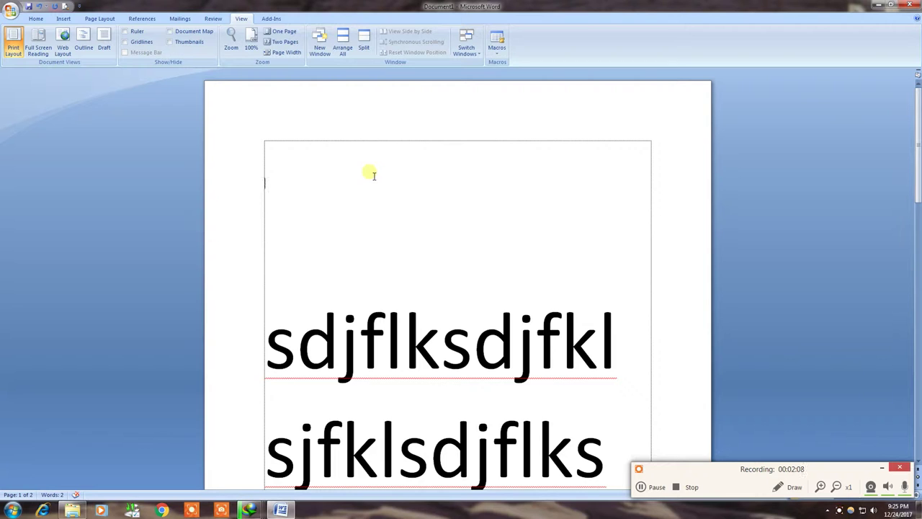
{"action": "scroll", "coordinate": [372, 204], "scroll_direction": "down", "scroll_amount": 1}
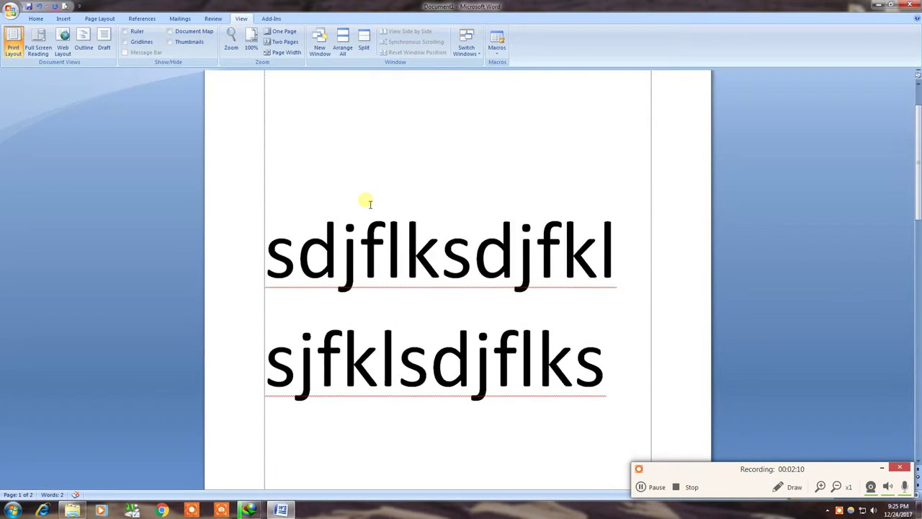
{"action": "scroll", "coordinate": [372, 205], "scroll_direction": "down", "scroll_amount": 2}
{"action": "scroll", "coordinate": [371, 203], "scroll_direction": "down", "scroll_amount": 2}
{"action": "scroll", "coordinate": [372, 201], "scroll_direction": "up", "scroll_amount": 2}
{"action": "scroll", "coordinate": [371, 201], "scroll_direction": "up", "scroll_amount": 2}
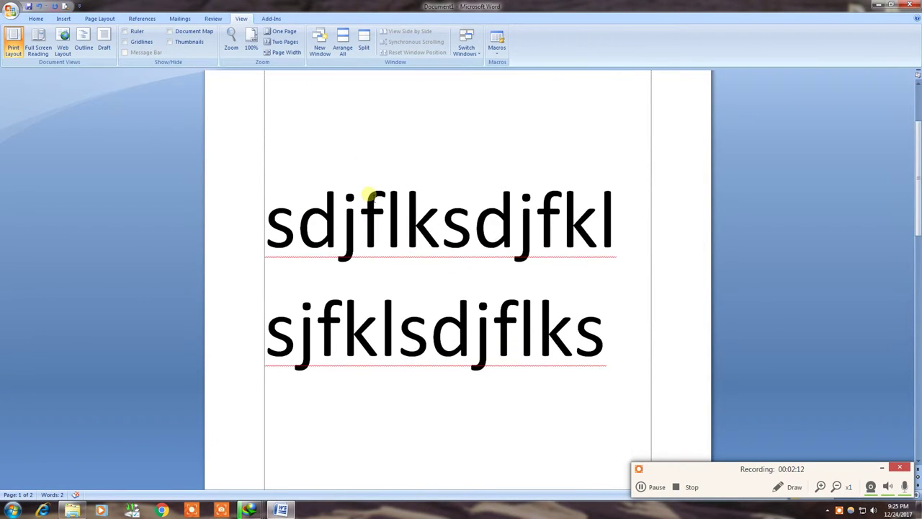
{"action": "scroll", "coordinate": [371, 195], "scroll_direction": "up", "scroll_amount": 2}
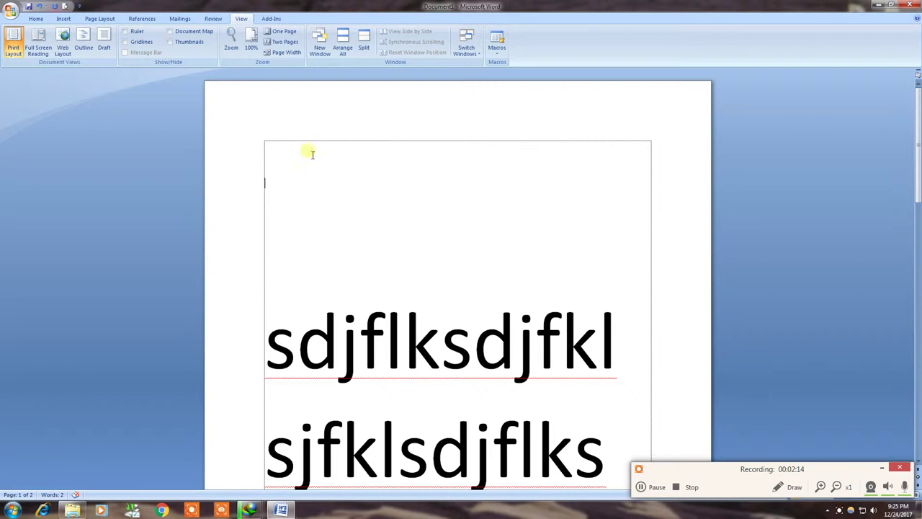
Step: Switch to One Page view so all of page one fits the window
{"action": "left_click", "coordinate": [279, 32]}
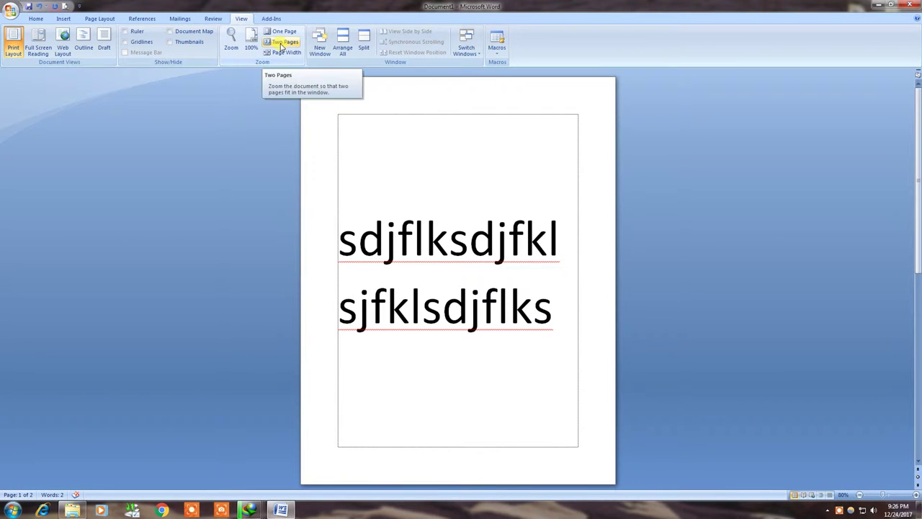
{"action": "scroll", "coordinate": [488, 389], "scroll_direction": "down", "scroll_amount": 5}
{"action": "scroll", "coordinate": [487, 392], "scroll_direction": "down", "scroll_amount": 3}
{"action": "scroll", "coordinate": [485, 389], "scroll_direction": "up", "scroll_amount": 3}
{"action": "scroll", "coordinate": [320, 118], "scroll_direction": "up", "scroll_amount": 3}
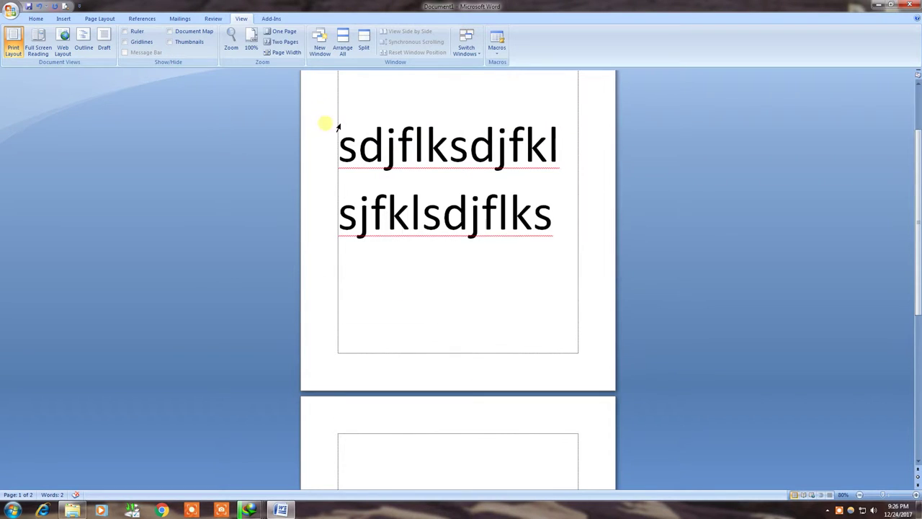
{"action": "left_click", "coordinate": [277, 33]}
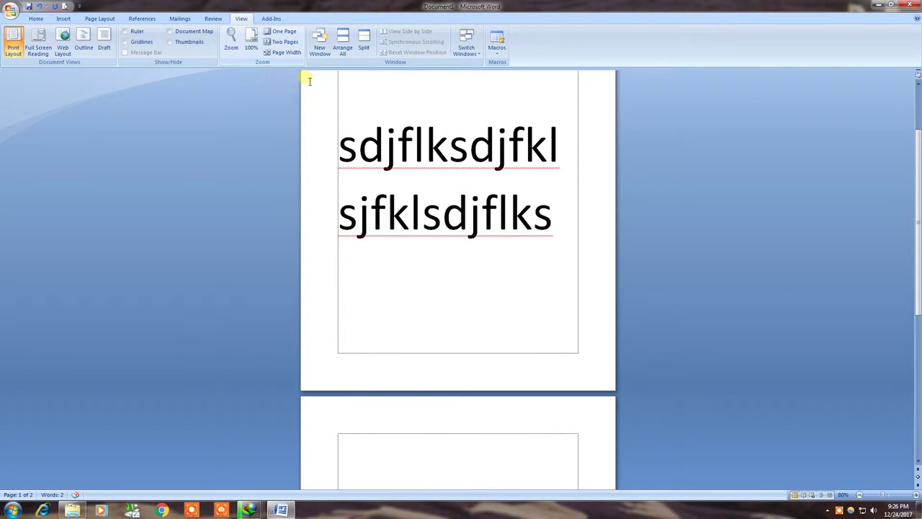
Step: Show pages 1 and 2 side by side with Two Pages, moving the cursor between them
{"action": "left_click", "coordinate": [286, 45]}
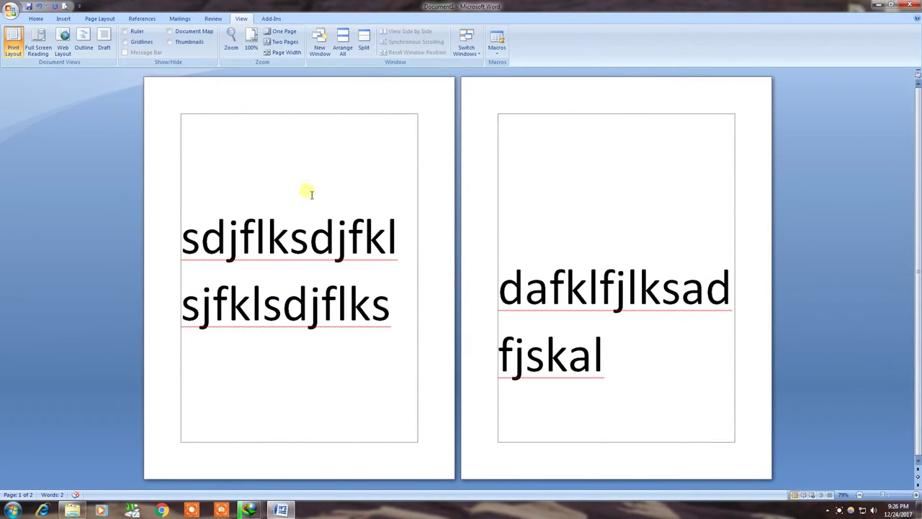
{"action": "left_click", "coordinate": [595, 196]}
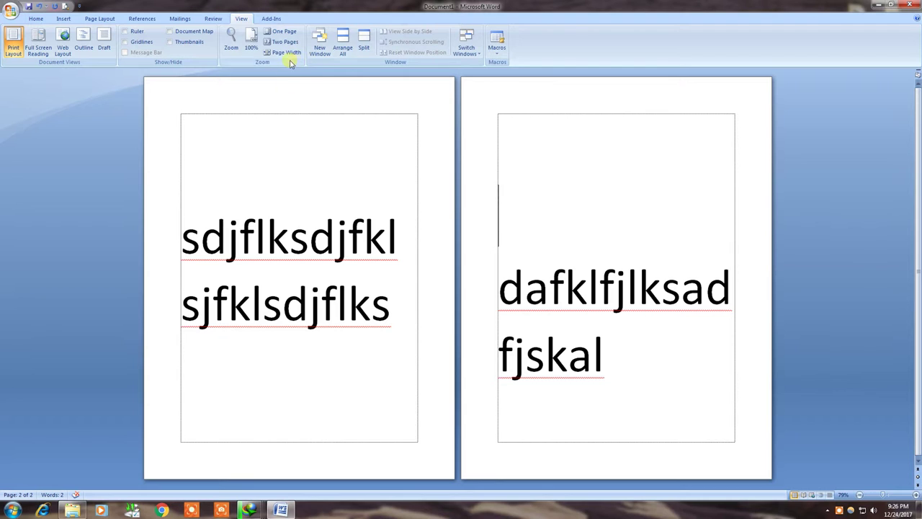
{"action": "left_click", "coordinate": [297, 160]}
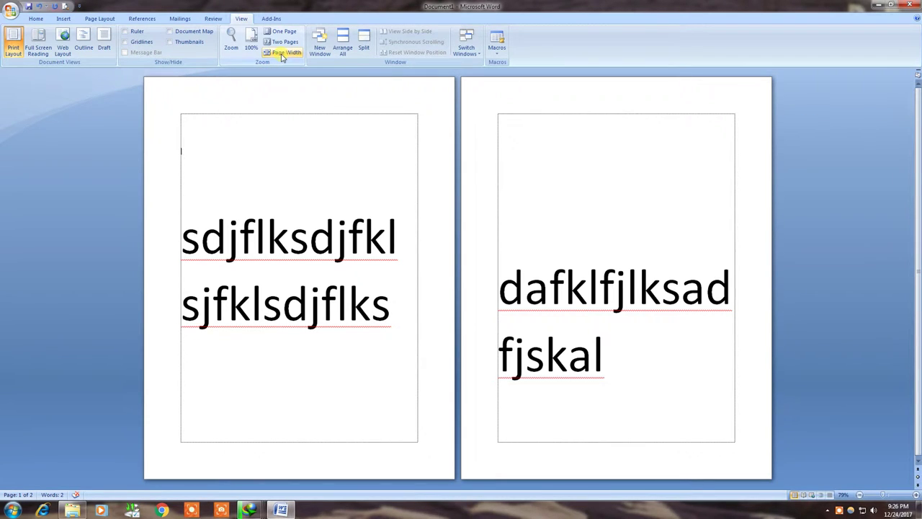
Step: Try Page Width zoom, then zoom back out to see both pages
{"action": "left_click", "coordinate": [282, 54]}
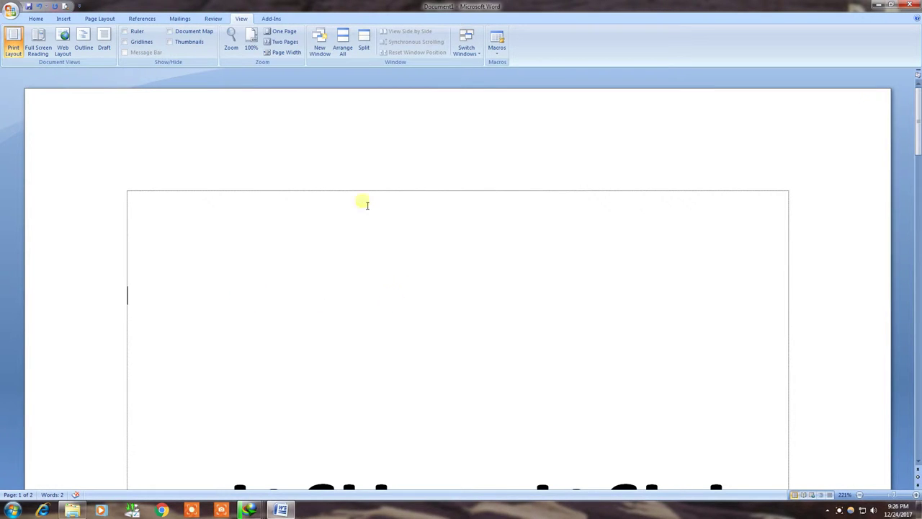
{"action": "scroll", "coordinate": [345, 293], "scroll_direction": "down", "scroll_amount": 2}
{"action": "scroll", "coordinate": [345, 293], "scroll_direction": "down", "scroll_amount": 2}
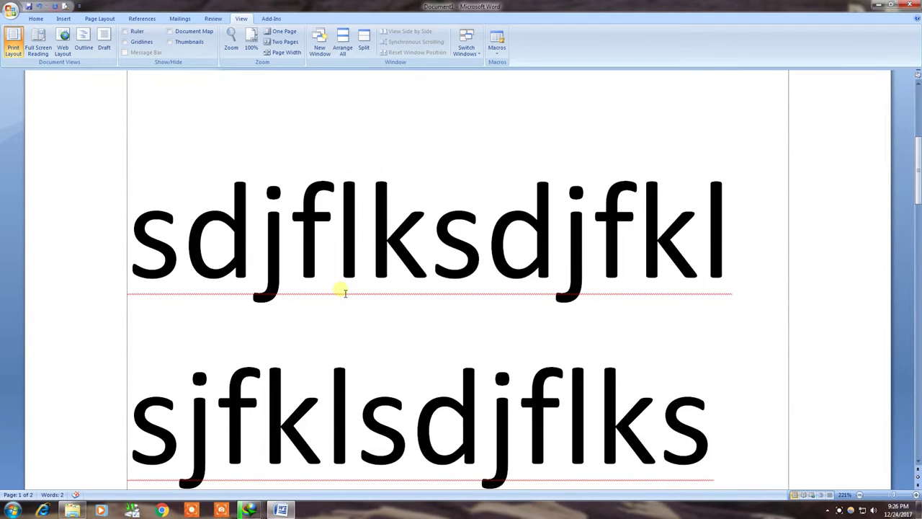
{"action": "scroll", "coordinate": [340, 288], "scroll_direction": "up", "scroll_amount": 2}
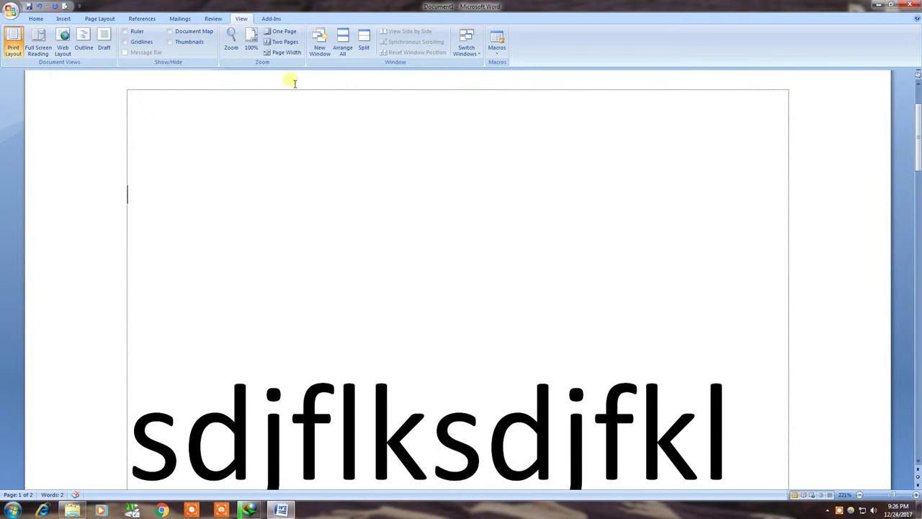
{"action": "scroll", "coordinate": [274, 305], "scroll_direction": "down", "scroll_amount": 5, "text": "ctrl"}
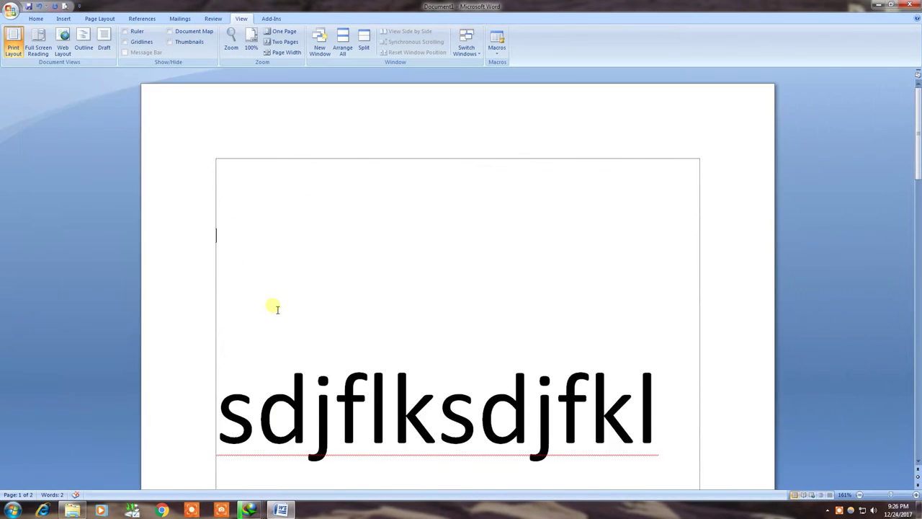
{"action": "scroll", "coordinate": [278, 308], "scroll_direction": "down", "scroll_amount": 5, "text": "ctrl"}
{"action": "scroll", "coordinate": [279, 309], "scroll_direction": "down", "scroll_amount": 4, "text": "ctrl"}
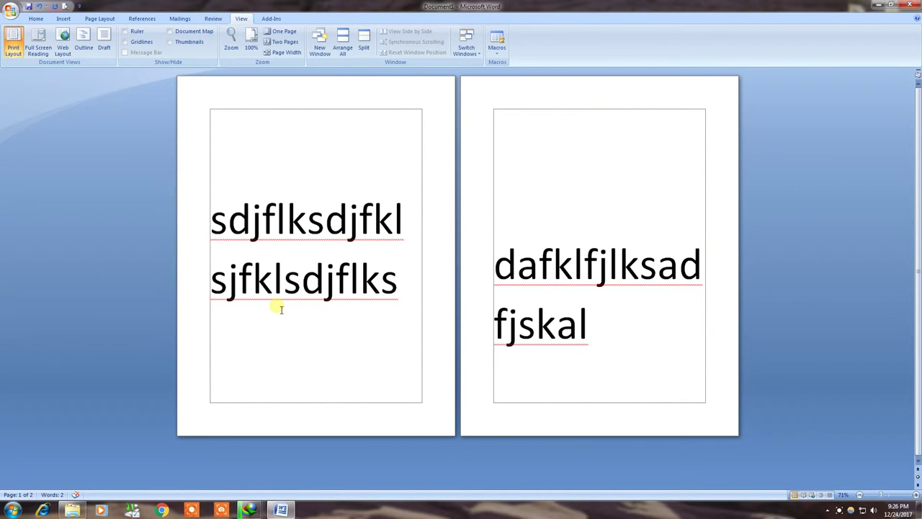
{"action": "left_click", "coordinate": [317, 132]}
{"action": "left_click_drag", "start_coordinate": [319, 150], "coordinate": [473, 156]}
{"action": "left_click", "coordinate": [531, 159]}
Step: Open Document1:2 with New Window, retype page one's letters (gj, gfjgfdj) and page two's text dafklfjlksadfjskal
{"action": "left_click", "coordinate": [322, 43]}
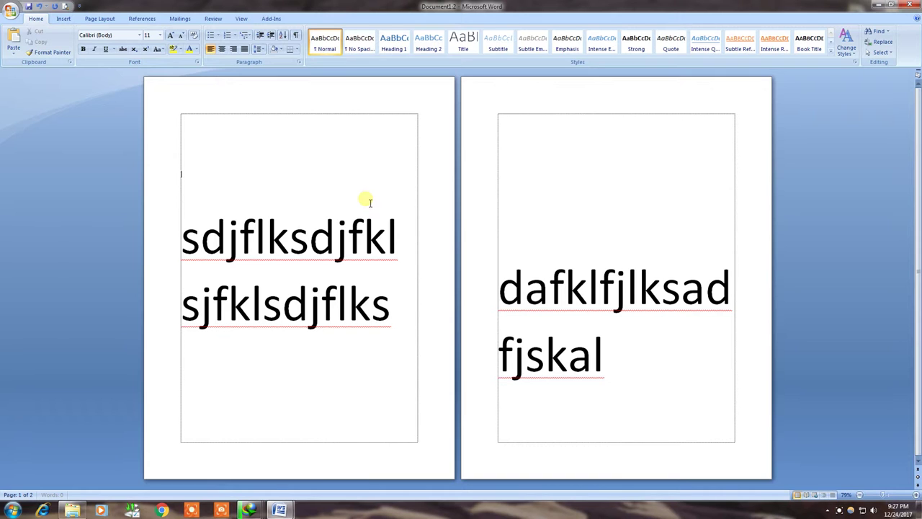
{"action": "left_click_drag", "start_coordinate": [335, 238], "coordinate": [404, 243]}
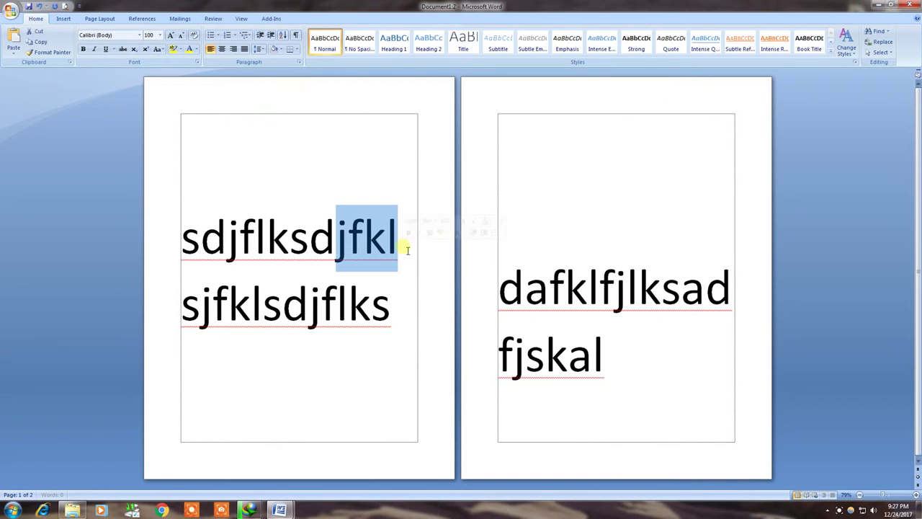
{"action": "key", "text": "BackSpace"}
{"action": "type", "text": "gj"}
{"action": "left_click", "coordinate": [274, 240]}
{"action": "type", "text": "gf"}
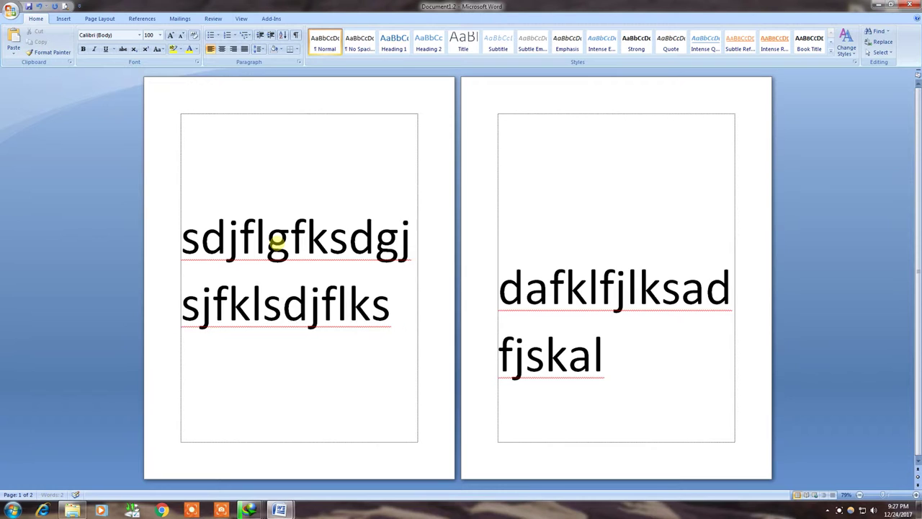
{"action": "type", "text": "jgfdj"}
{"action": "left_click_drag", "start_coordinate": [522, 147], "coordinate": [538, 270]}
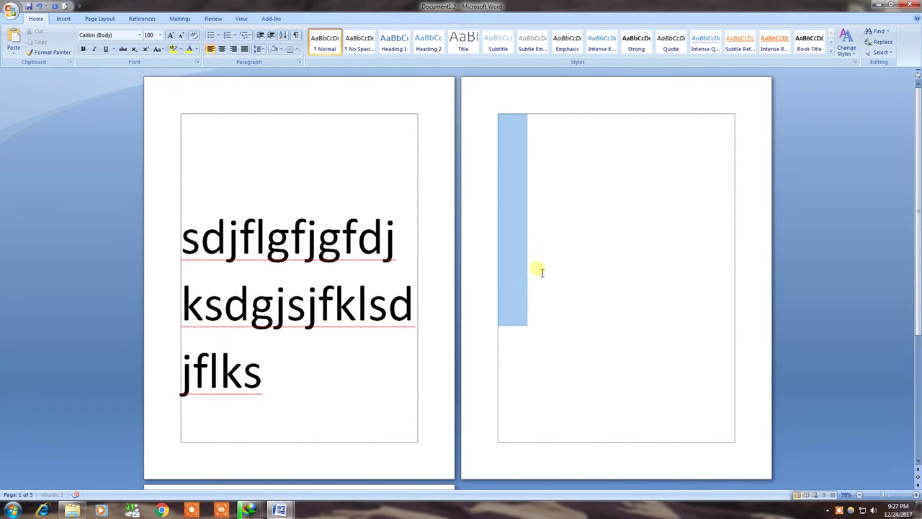
{"action": "type", "text": "dafklfjlksadfjskal"}
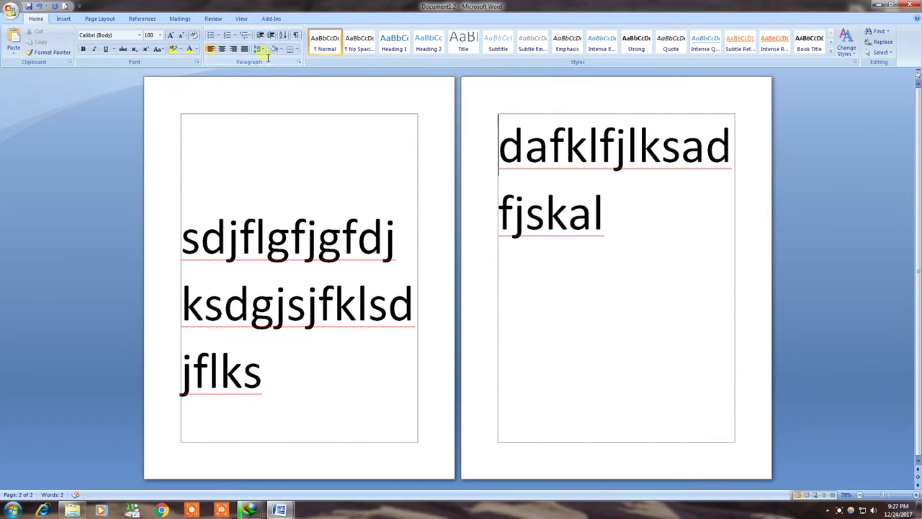
Step: Minimize the second window and add an empty line above page 2's text
{"action": "left_click", "coordinate": [878, 5]}
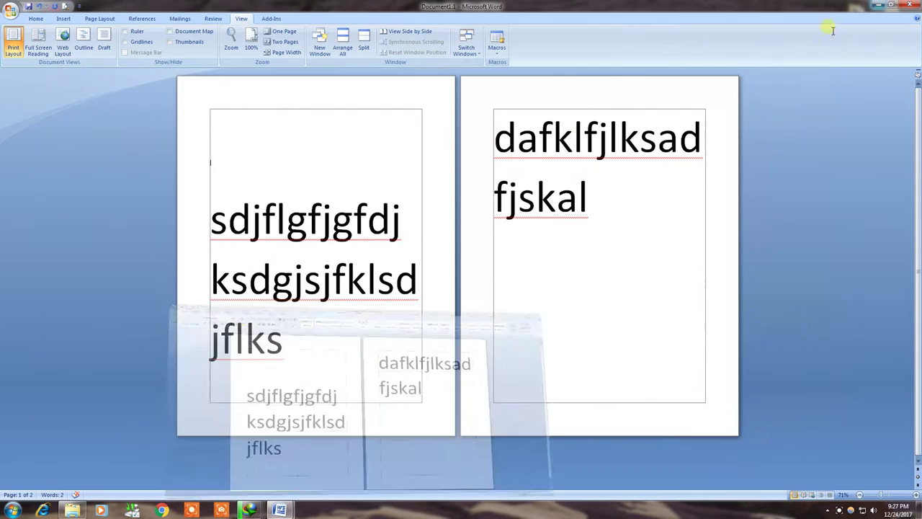
{"action": "left_click", "coordinate": [496, 141]}
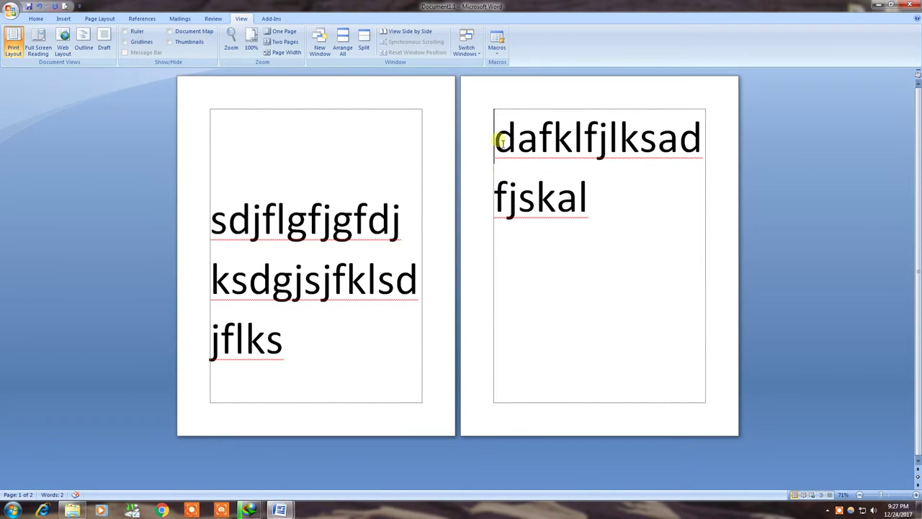
{"action": "key", "text": "Return"}
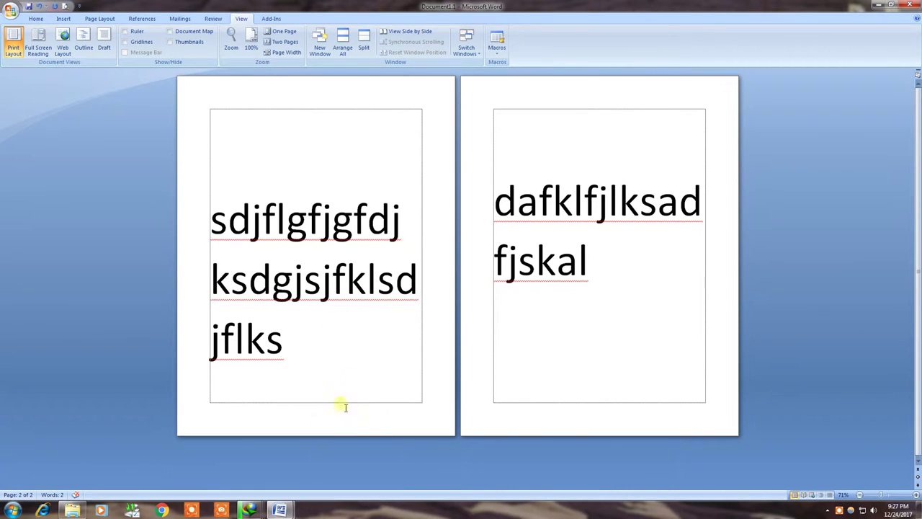
Step: Preview the open document windows from the taskbar, then choose Arrange All
{"action": "mouse_move", "coordinate": [281, 512]}
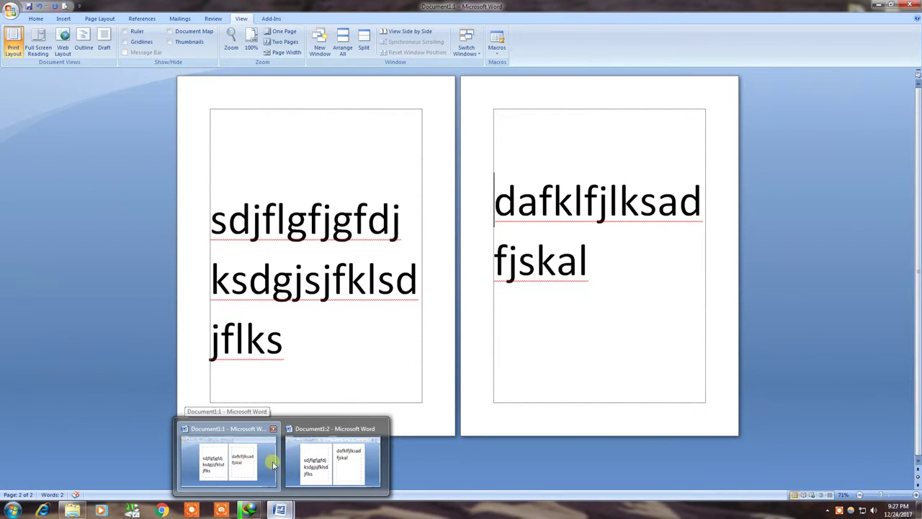
{"action": "mouse_move", "coordinate": [322, 465]}
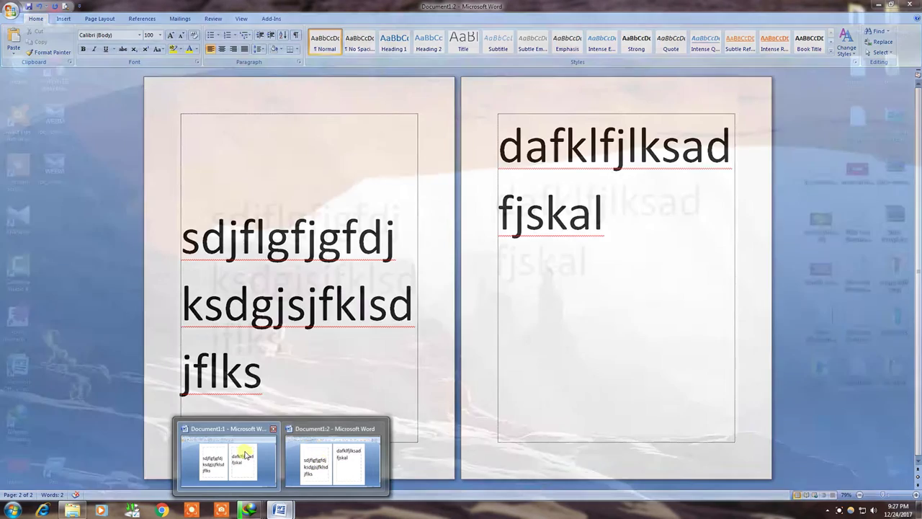
{"action": "mouse_move", "coordinate": [250, 456]}
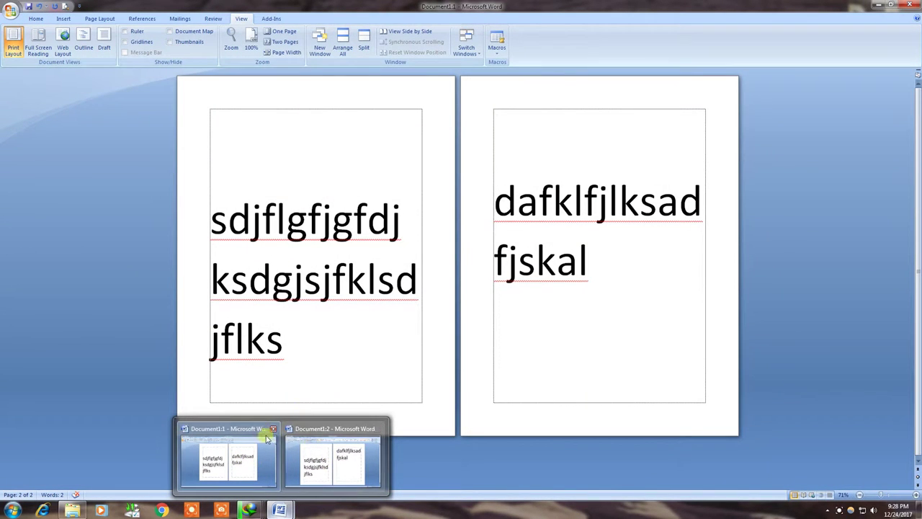
{"action": "mouse_move", "coordinate": [307, 441]}
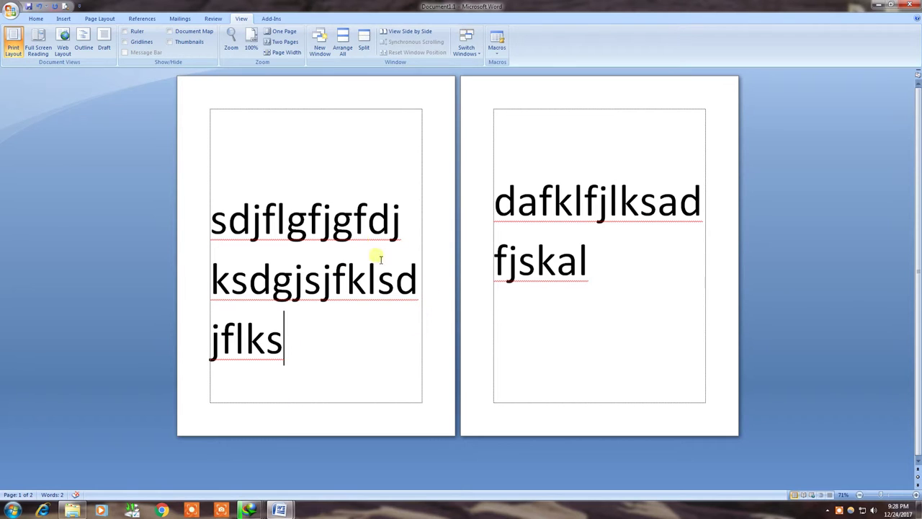
{"action": "left_click", "coordinate": [344, 47]}
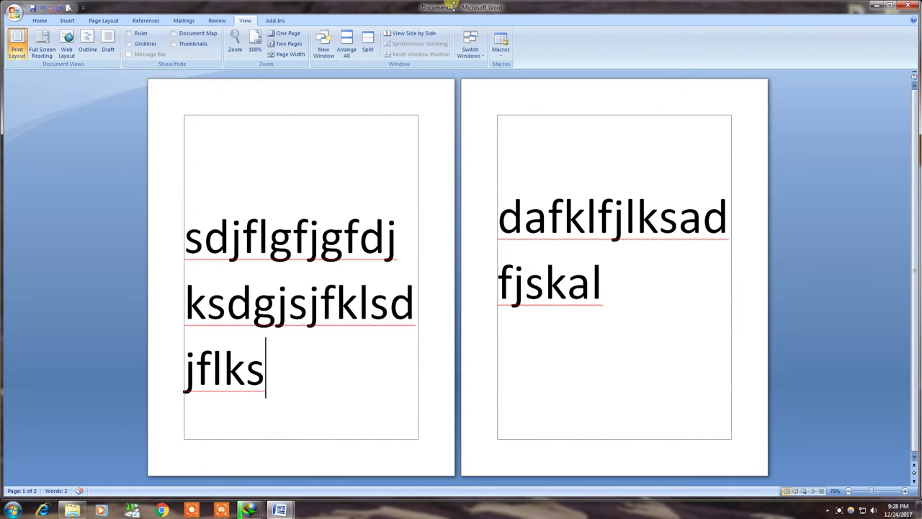
Step: Switch between Document1:2 and Document1:1 from the taskbar, then tile both with Arrange All
{"action": "left_click", "coordinate": [890, 5]}
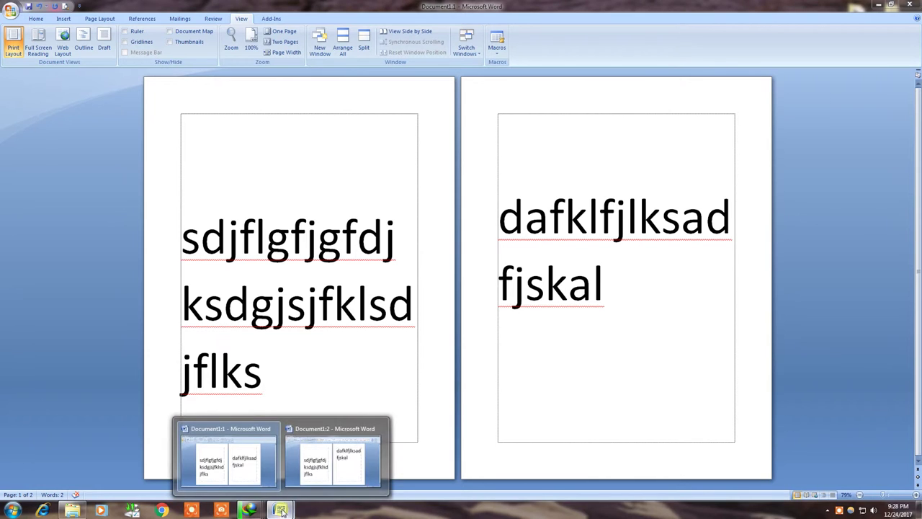
{"action": "left_click", "coordinate": [318, 452]}
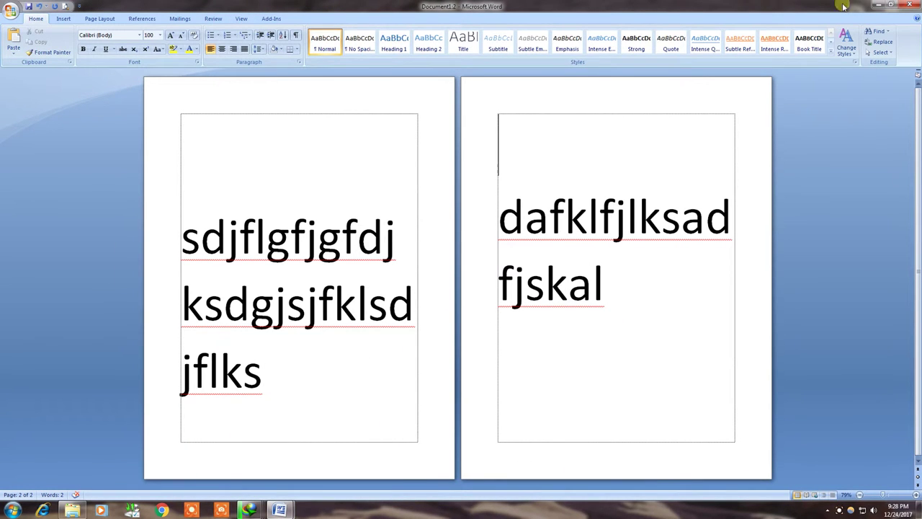
{"action": "mouse_move", "coordinate": [280, 509]}
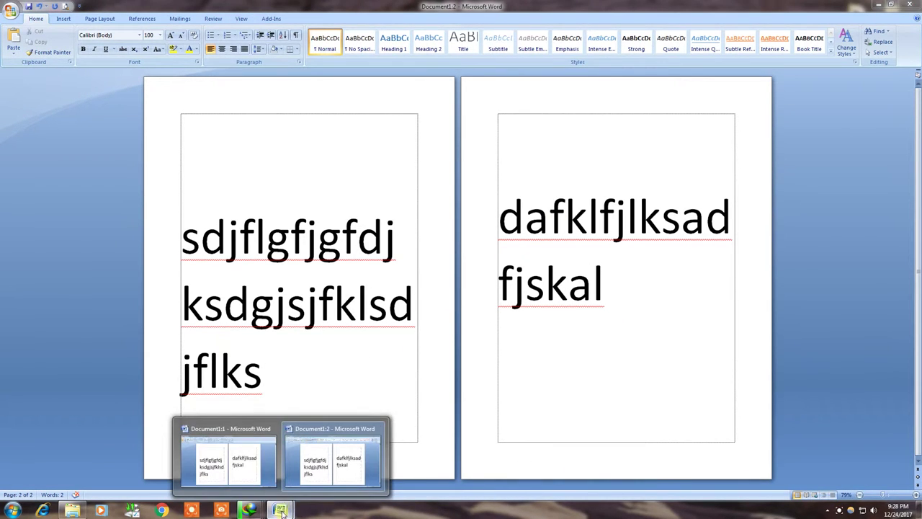
{"action": "left_click", "coordinate": [255, 447]}
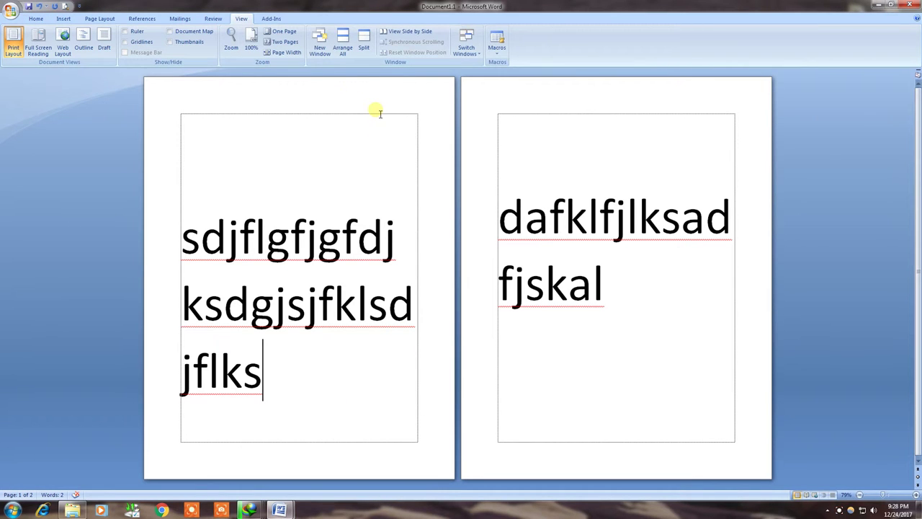
{"action": "left_click", "coordinate": [347, 44]}
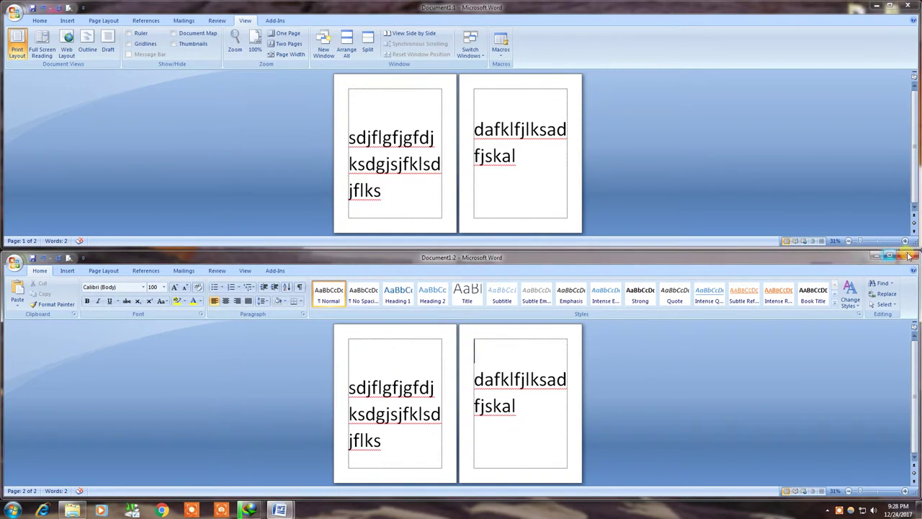
Step: Close the Document1:2 window and maximize the remaining Document1 window
{"action": "left_click", "coordinate": [907, 255]}
{"action": "double_click", "coordinate": [798, 10]}
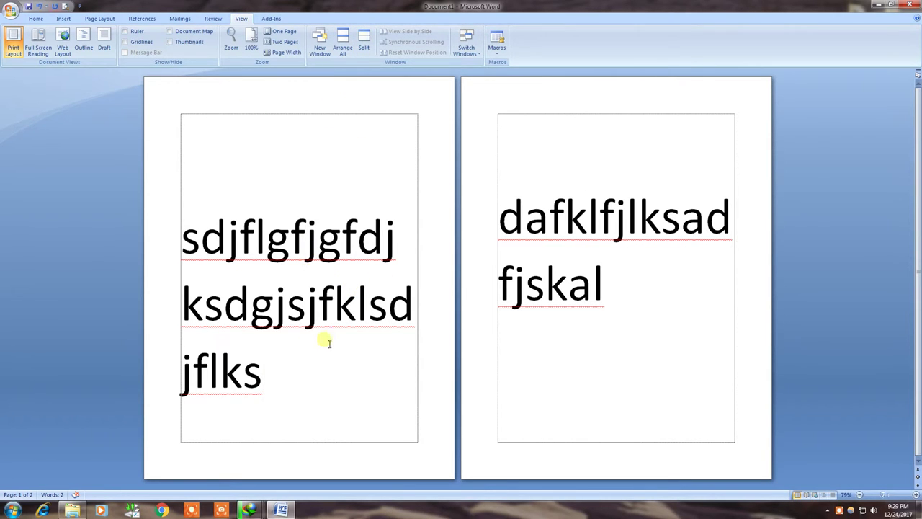
Step: Zoom the document to 159% and begin placing a split just below the first line
{"action": "left_click", "coordinate": [261, 241]}
{"action": "scroll", "coordinate": [319, 354], "scroll_direction": "up", "scroll_amount": 5}
{"action": "scroll", "coordinate": [320, 353], "scroll_direction": "up", "scroll_amount": 1}
{"action": "scroll", "coordinate": [314, 353], "scroll_direction": "up", "scroll_amount": 1}
{"action": "scroll", "coordinate": [314, 353], "scroll_direction": "up", "scroll_amount": 1}
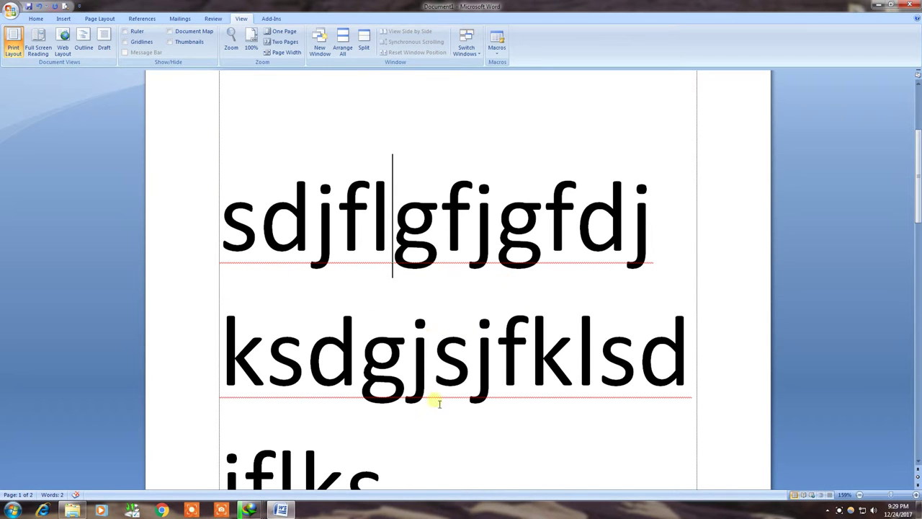
{"action": "scroll", "coordinate": [381, 408], "scroll_direction": "down", "scroll_amount": 2}
{"action": "scroll", "coordinate": [380, 408], "scroll_direction": "up", "scroll_amount": 2}
{"action": "left_click", "coordinate": [364, 45]}
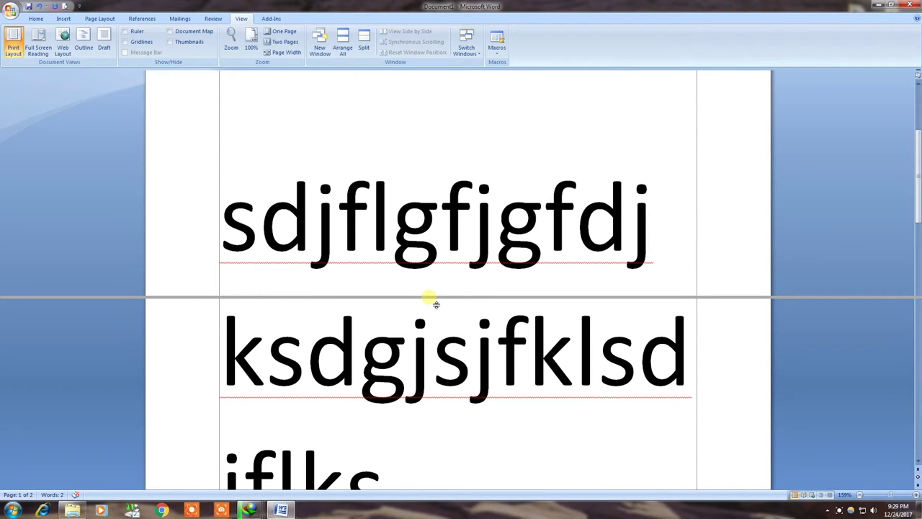
Step: Split the window into two panes and paste a copy of the first line after jflks
{"action": "left_click", "coordinate": [436, 304]}
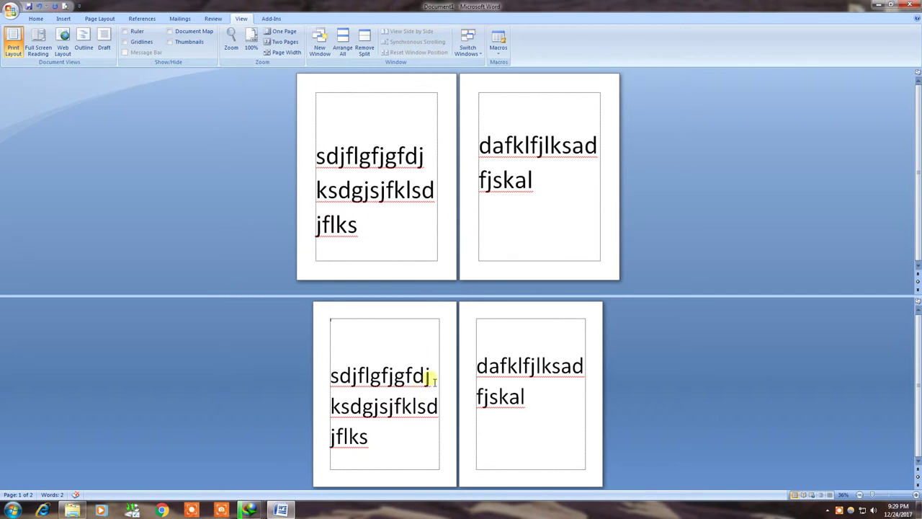
{"action": "left_click_drag", "start_coordinate": [430, 375], "coordinate": [334, 377]}
{"action": "key", "text": "ctrl+c"}
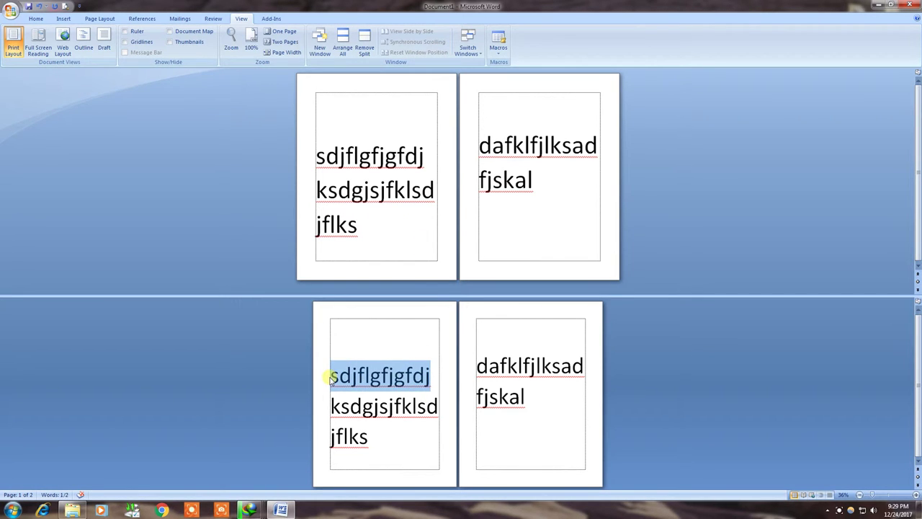
{"action": "left_click", "coordinate": [413, 223]}
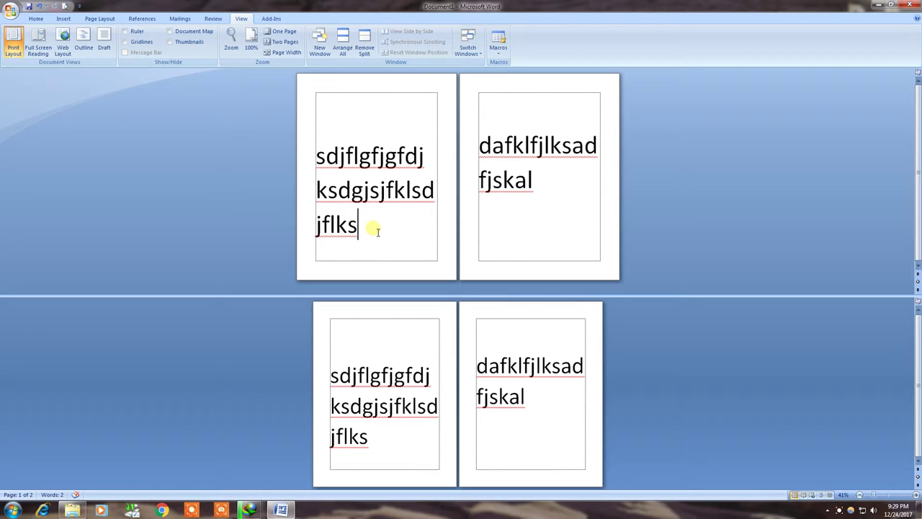
{"action": "key", "text": "ctrl+v"}
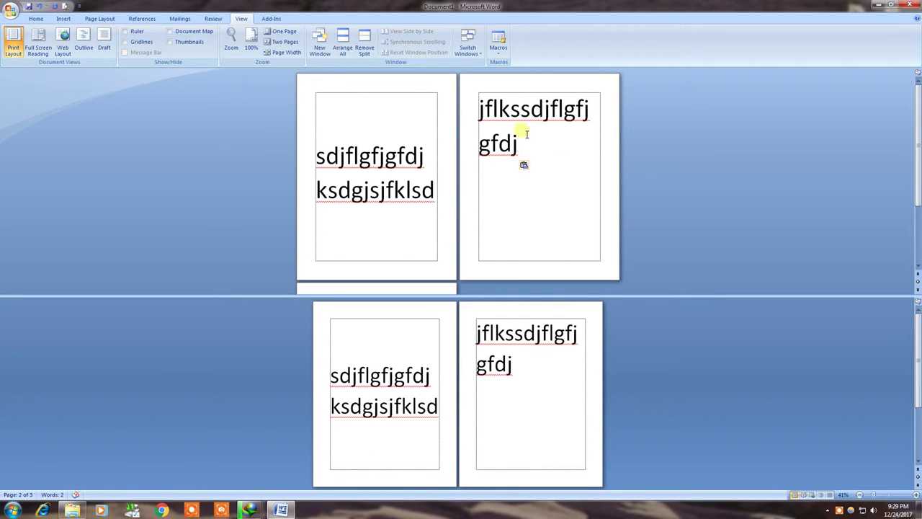
Step: Add a new line 'dafklfjlksadfjskal' and drag the pane divider up to shrink the top pane
{"action": "key", "text": "Return"}
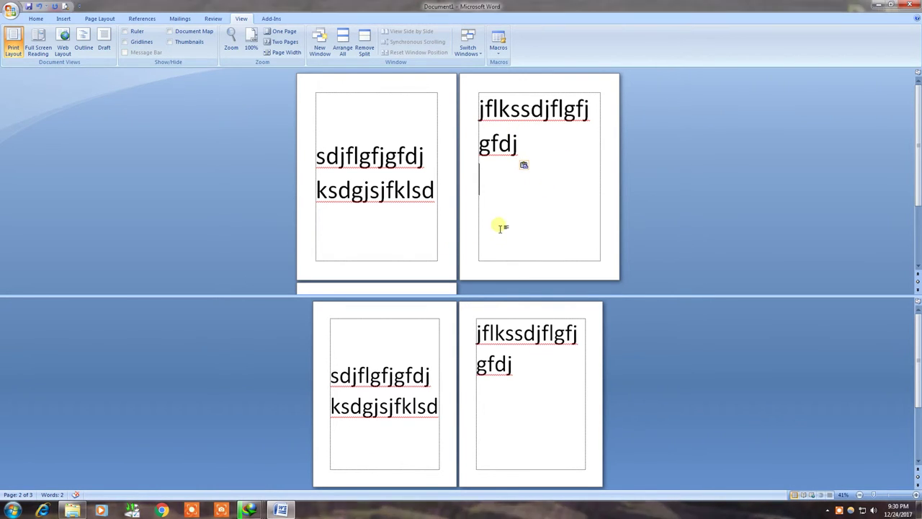
{"action": "type", "text": "dafklfjlksadfjskal"}
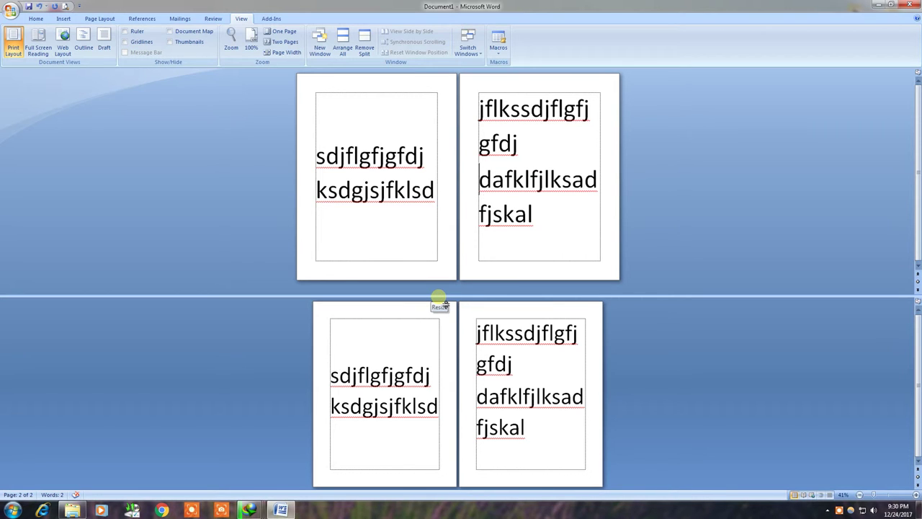
{"action": "left_click", "coordinate": [439, 296]}
{"action": "left_click_drag", "start_coordinate": [440, 294], "coordinate": [438, 255]}
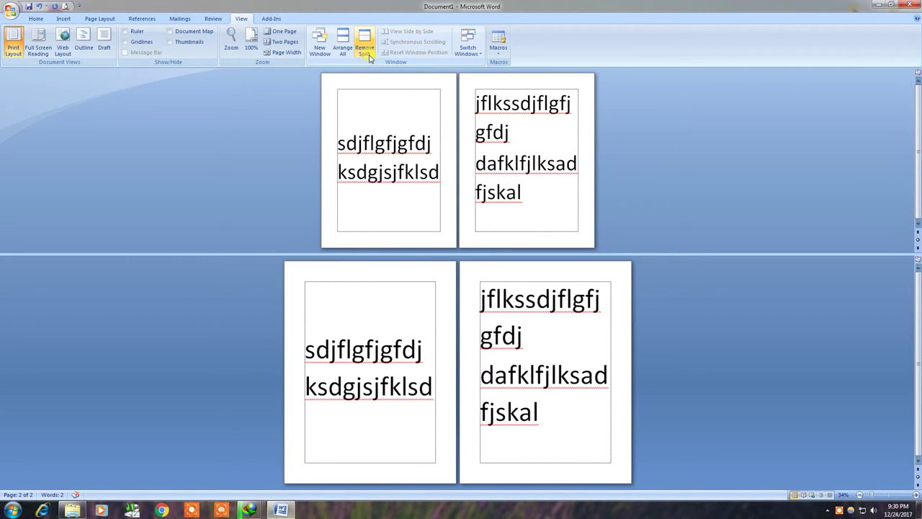
Step: Remove the split to restore a single pane, then briefly check the list of open windows
{"action": "left_click", "coordinate": [367, 49]}
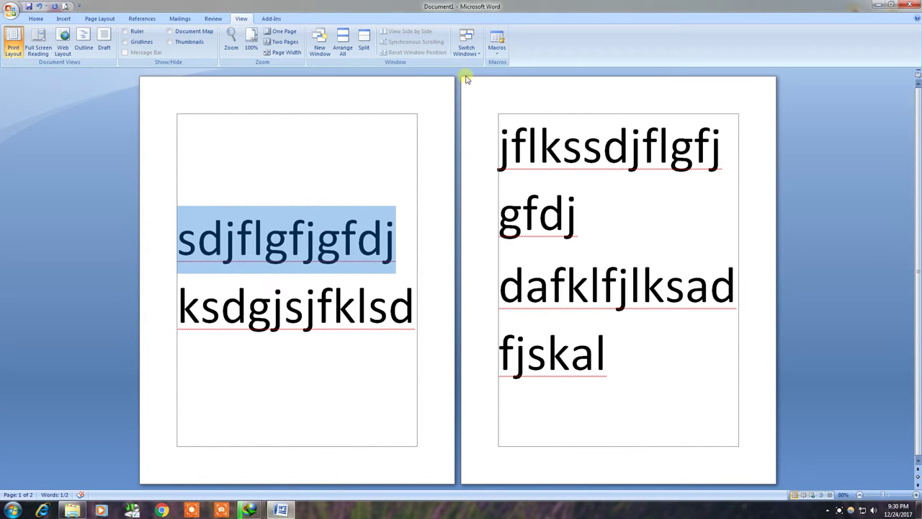
{"action": "left_click", "coordinate": [468, 52]}
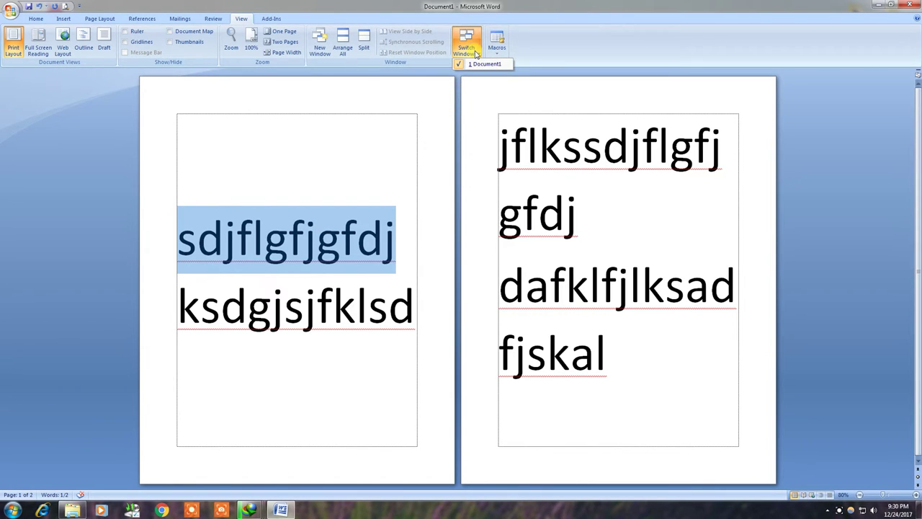
{"action": "left_click", "coordinate": [404, 189]}
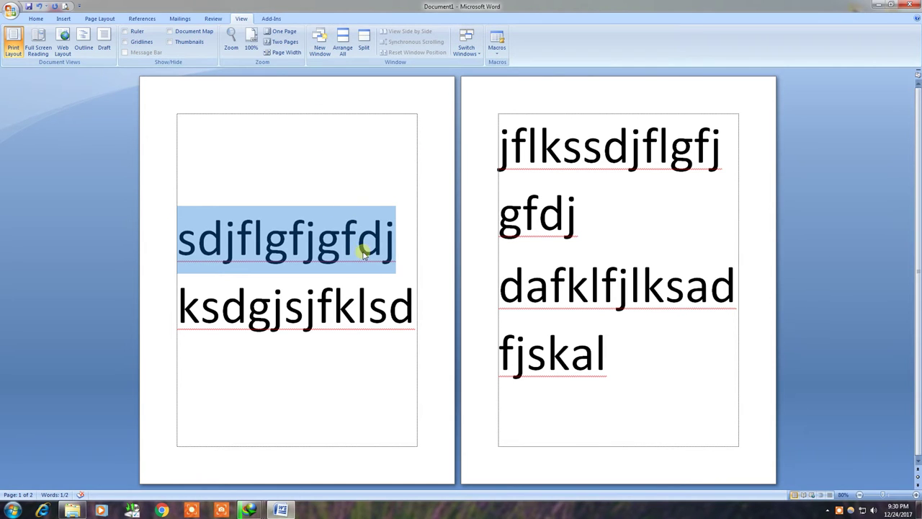
Step: Open a second window Document1:2, return to Document1:1, and list the open windows
{"action": "left_click", "coordinate": [319, 46]}
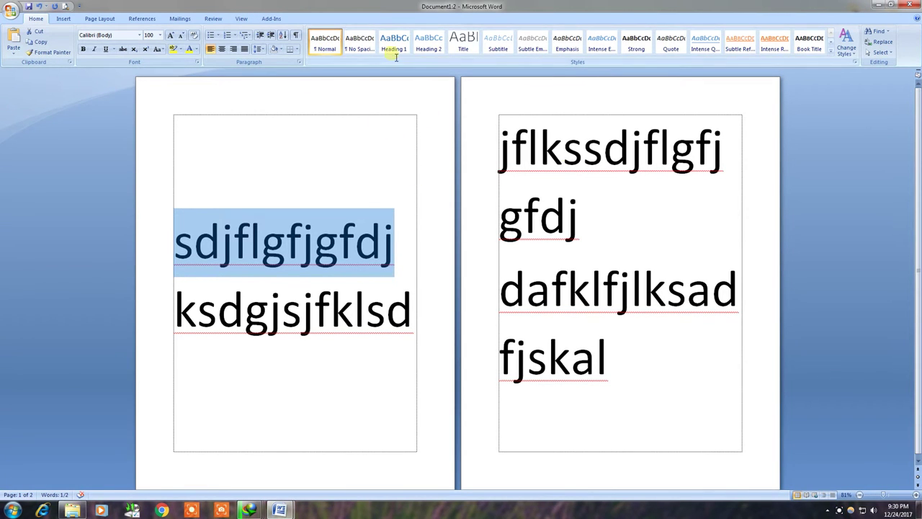
{"action": "left_click", "coordinate": [279, 510]}
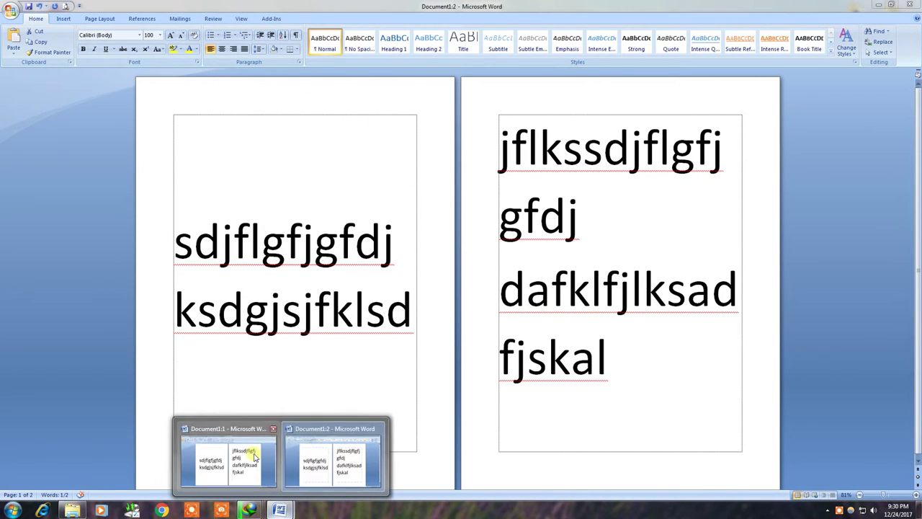
{"action": "left_click", "coordinate": [257, 457]}
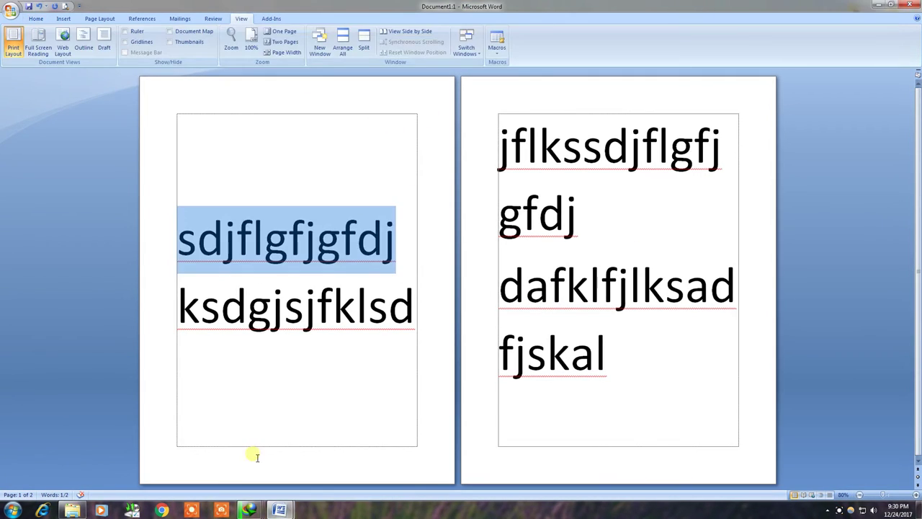
{"action": "left_click", "coordinate": [474, 57]}
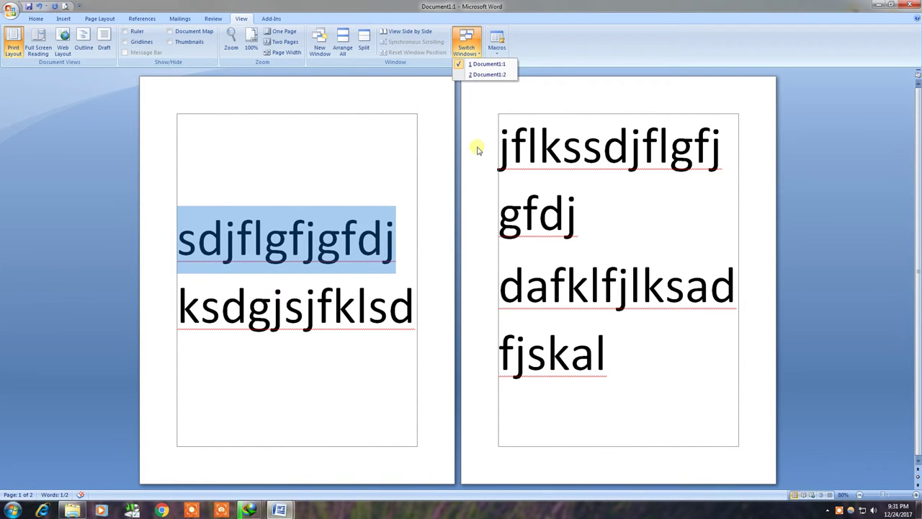
Step: Switch to Document1:2, return to Document1:1 from the taskbar preview, and show the Add-Ins tab
{"action": "left_click", "coordinate": [486, 77]}
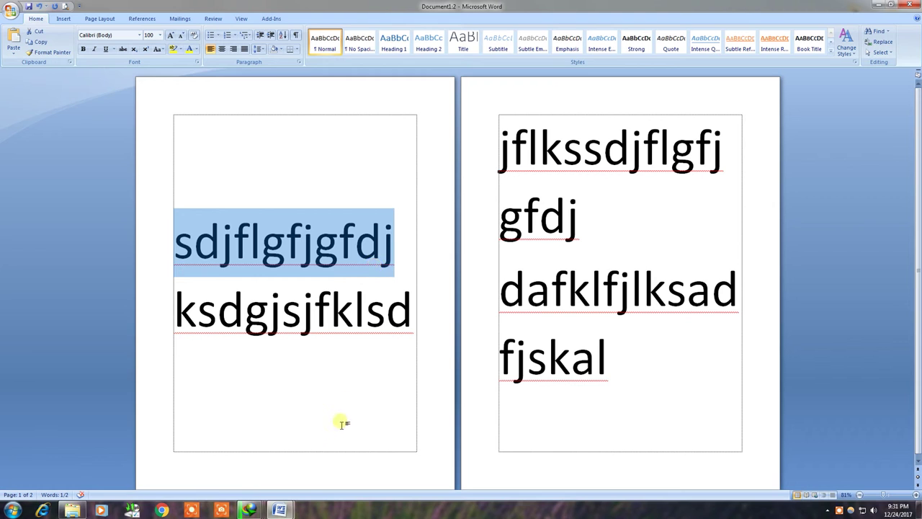
{"action": "mouse_move", "coordinate": [280, 510]}
{"action": "left_click", "coordinate": [245, 449]}
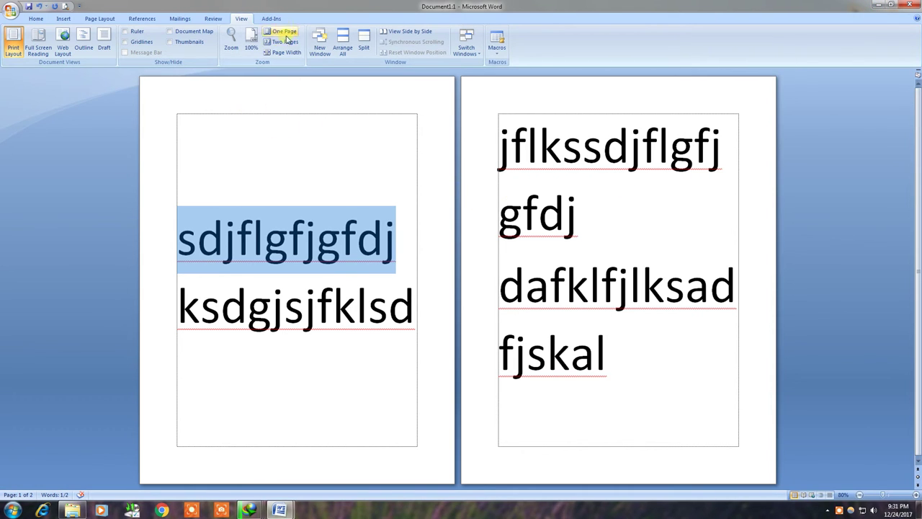
{"action": "left_click", "coordinate": [272, 20]}
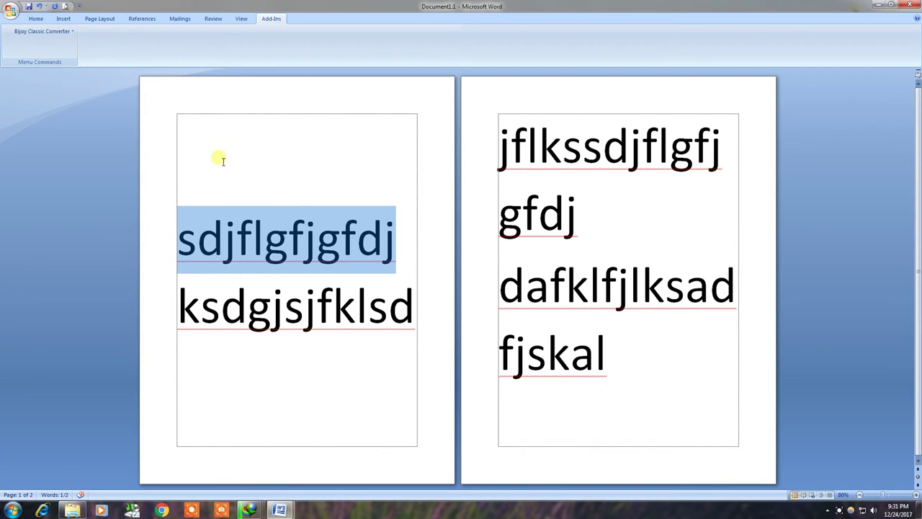
Step: Open the Bijoy Classic Converter menu listing Bijoy2003 To Classic, Classic To Bijoy2003 and Unicode To Classic
{"action": "left_click", "coordinate": [70, 33]}
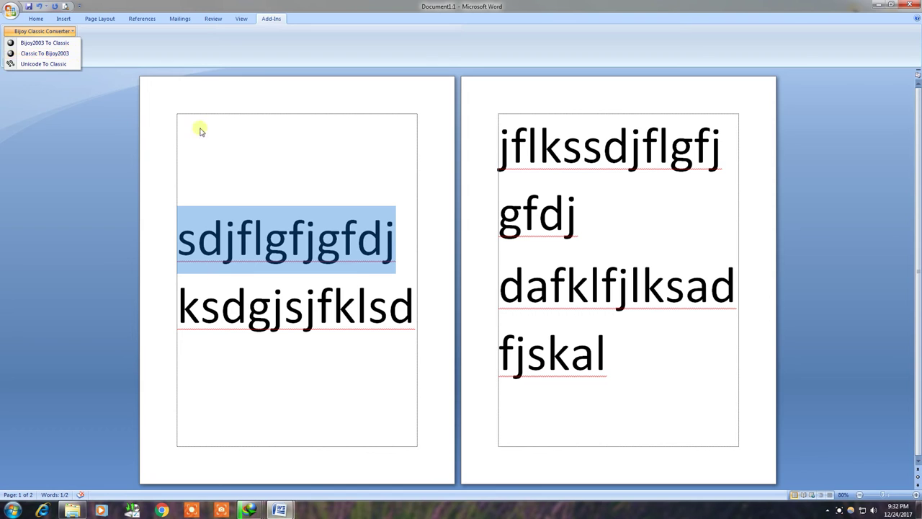
Step: Dismiss the converter menu, check the Home font list without changing it, and return to Add-Ins
{"action": "left_click", "coordinate": [173, 114]}
{"action": "left_click", "coordinate": [36, 18]}
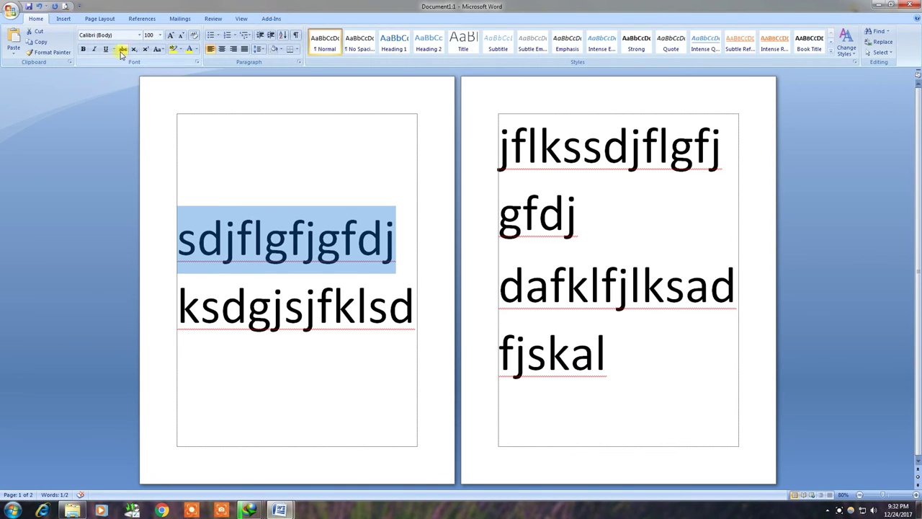
{"action": "left_click", "coordinate": [139, 35]}
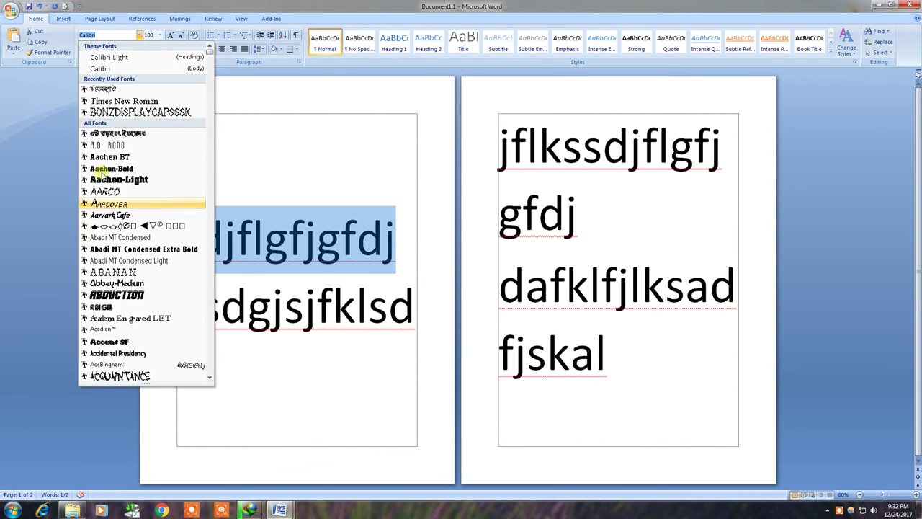
{"action": "left_click", "coordinate": [140, 34]}
{"action": "left_click", "coordinate": [268, 20]}
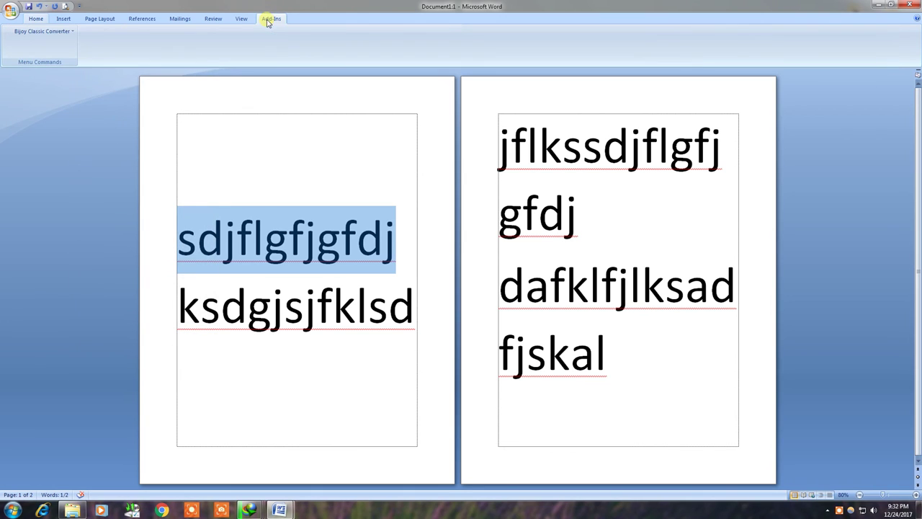